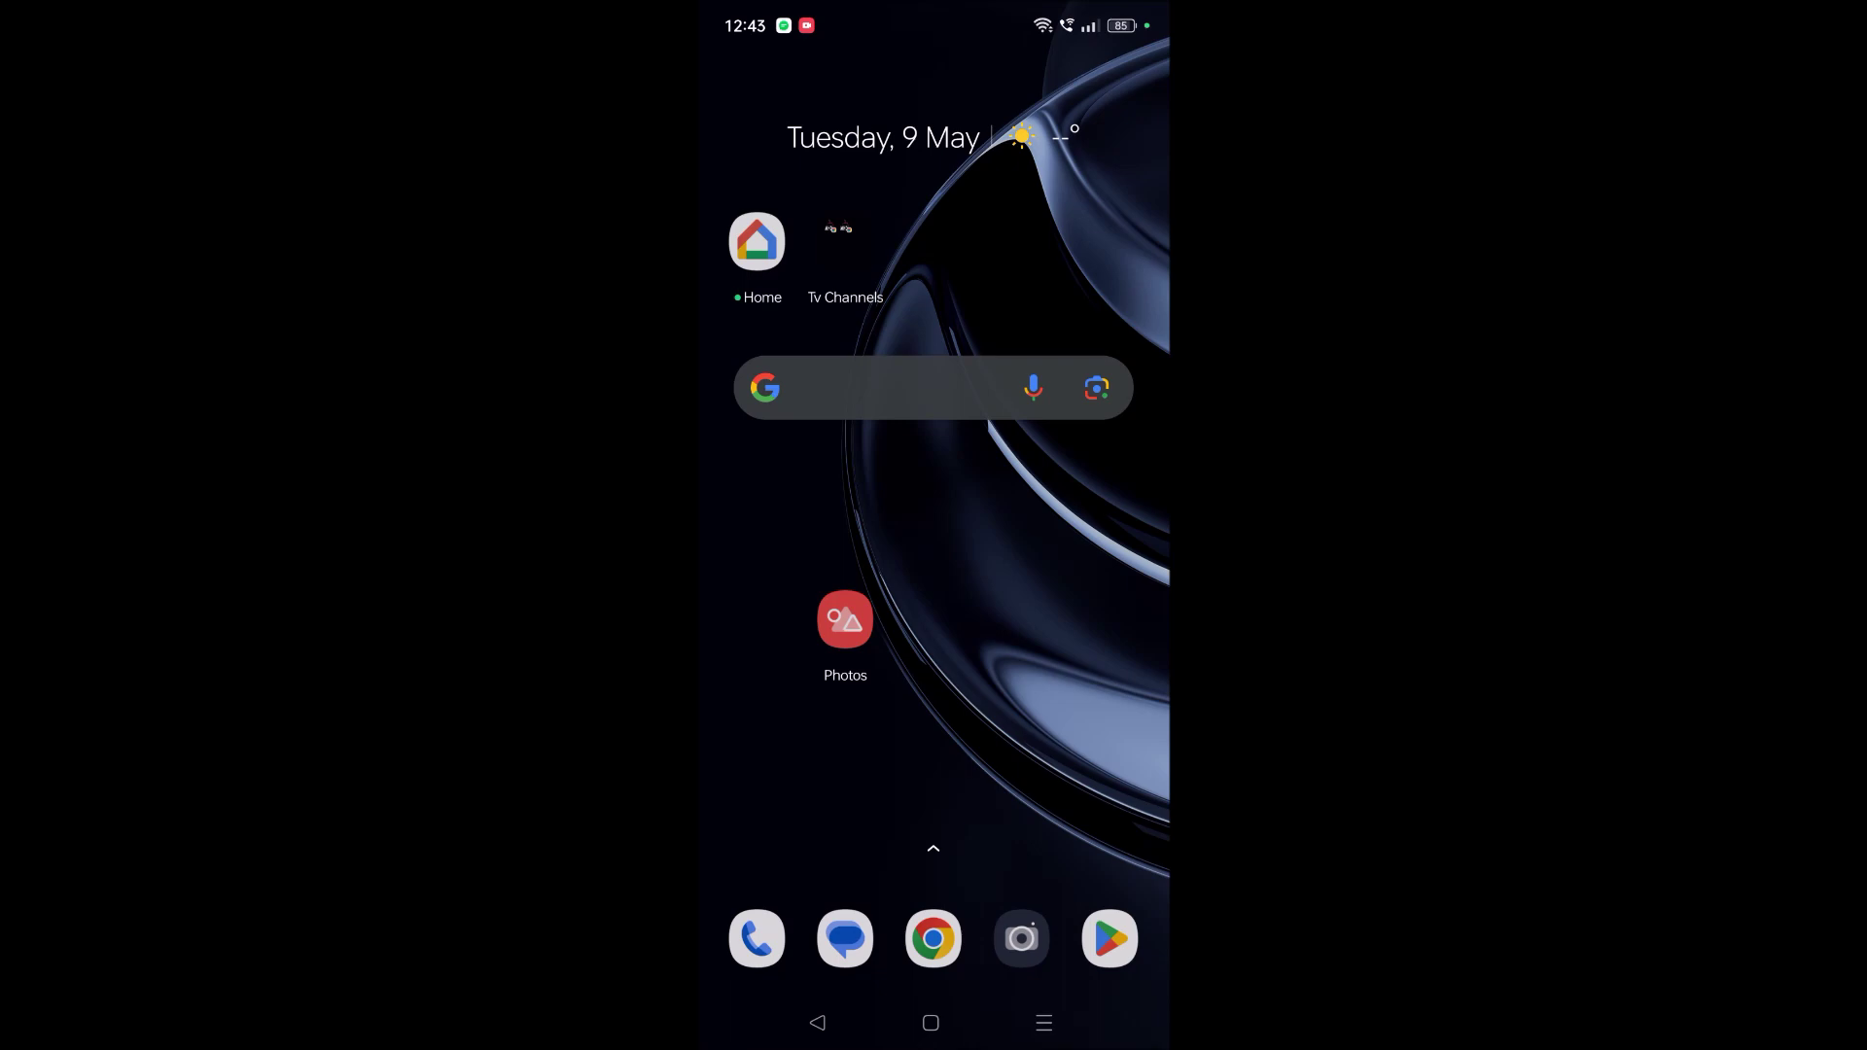
Open the launcher's app drawer listing all installed apps alphabetically.
drag(934, 846, 934, 437)
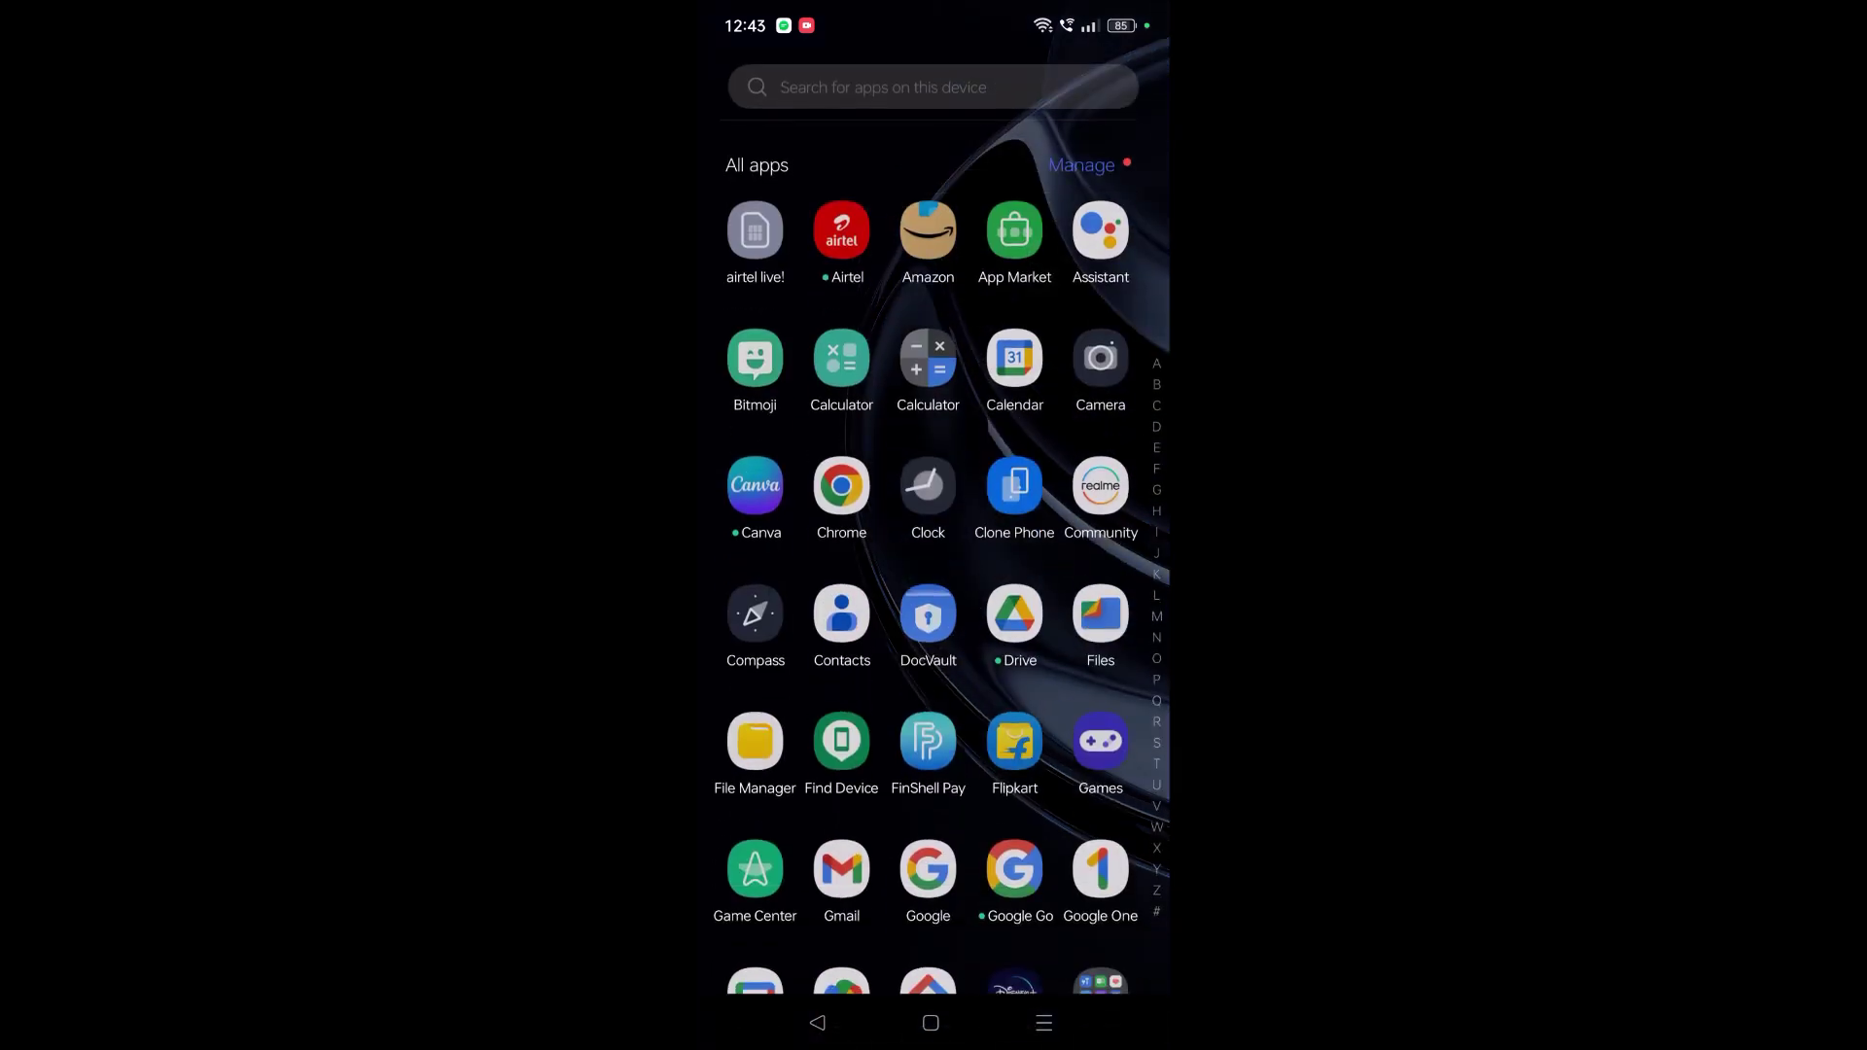
Download the girl illustration wallpaper again from Chrome's image results, then go home.
click(846, 493)
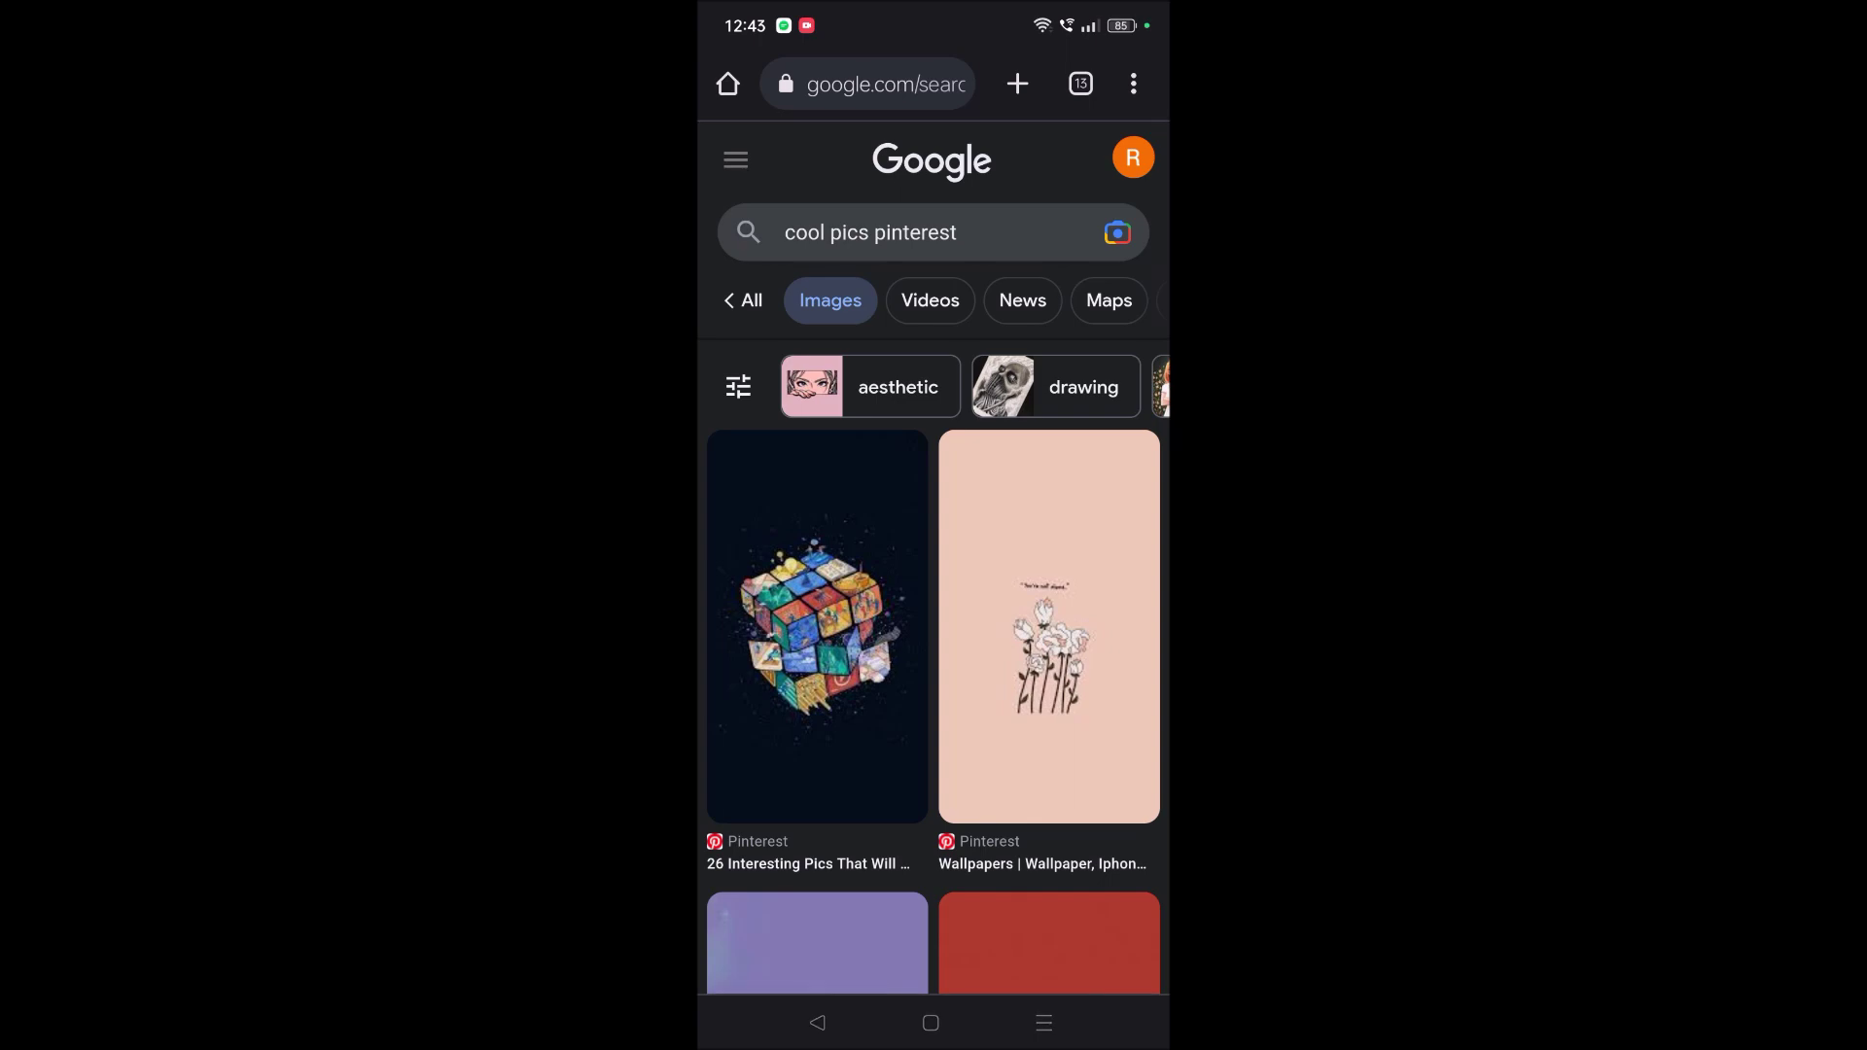
drag(983, 667, 1081, 381)
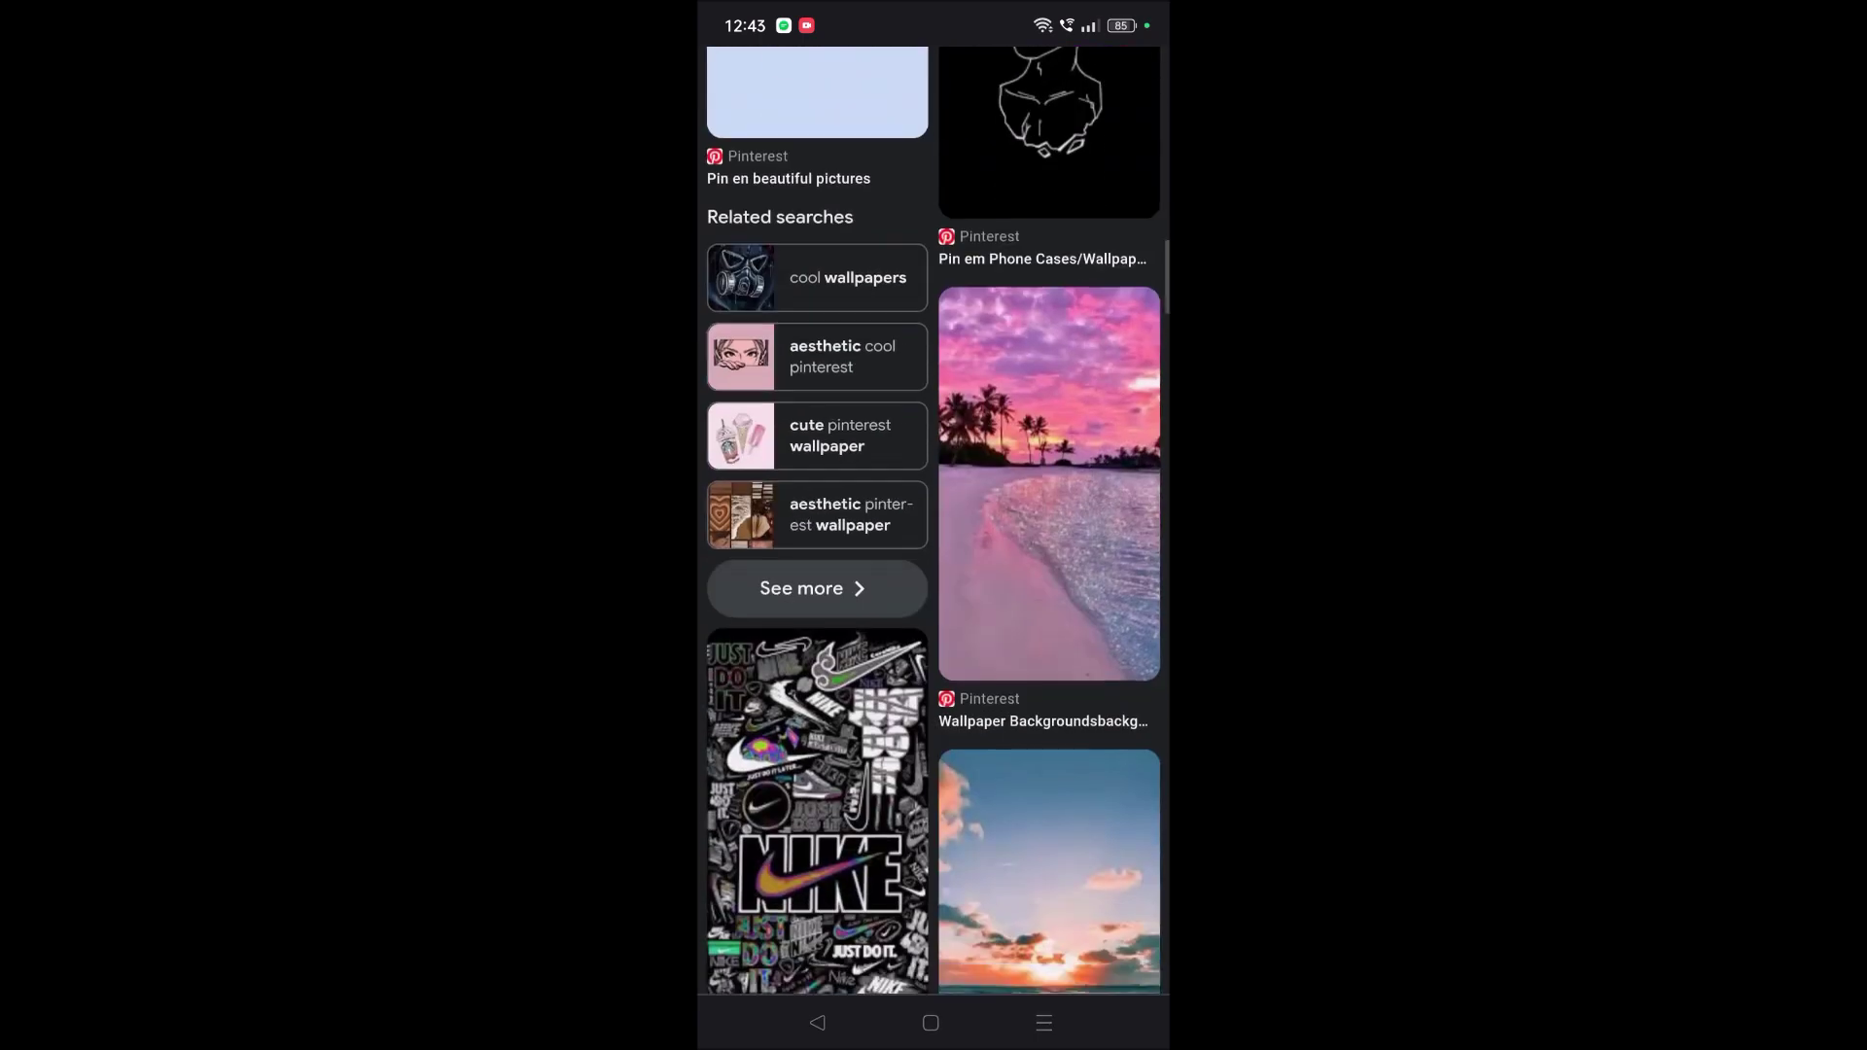
drag(1103, 534, 1106, 392)
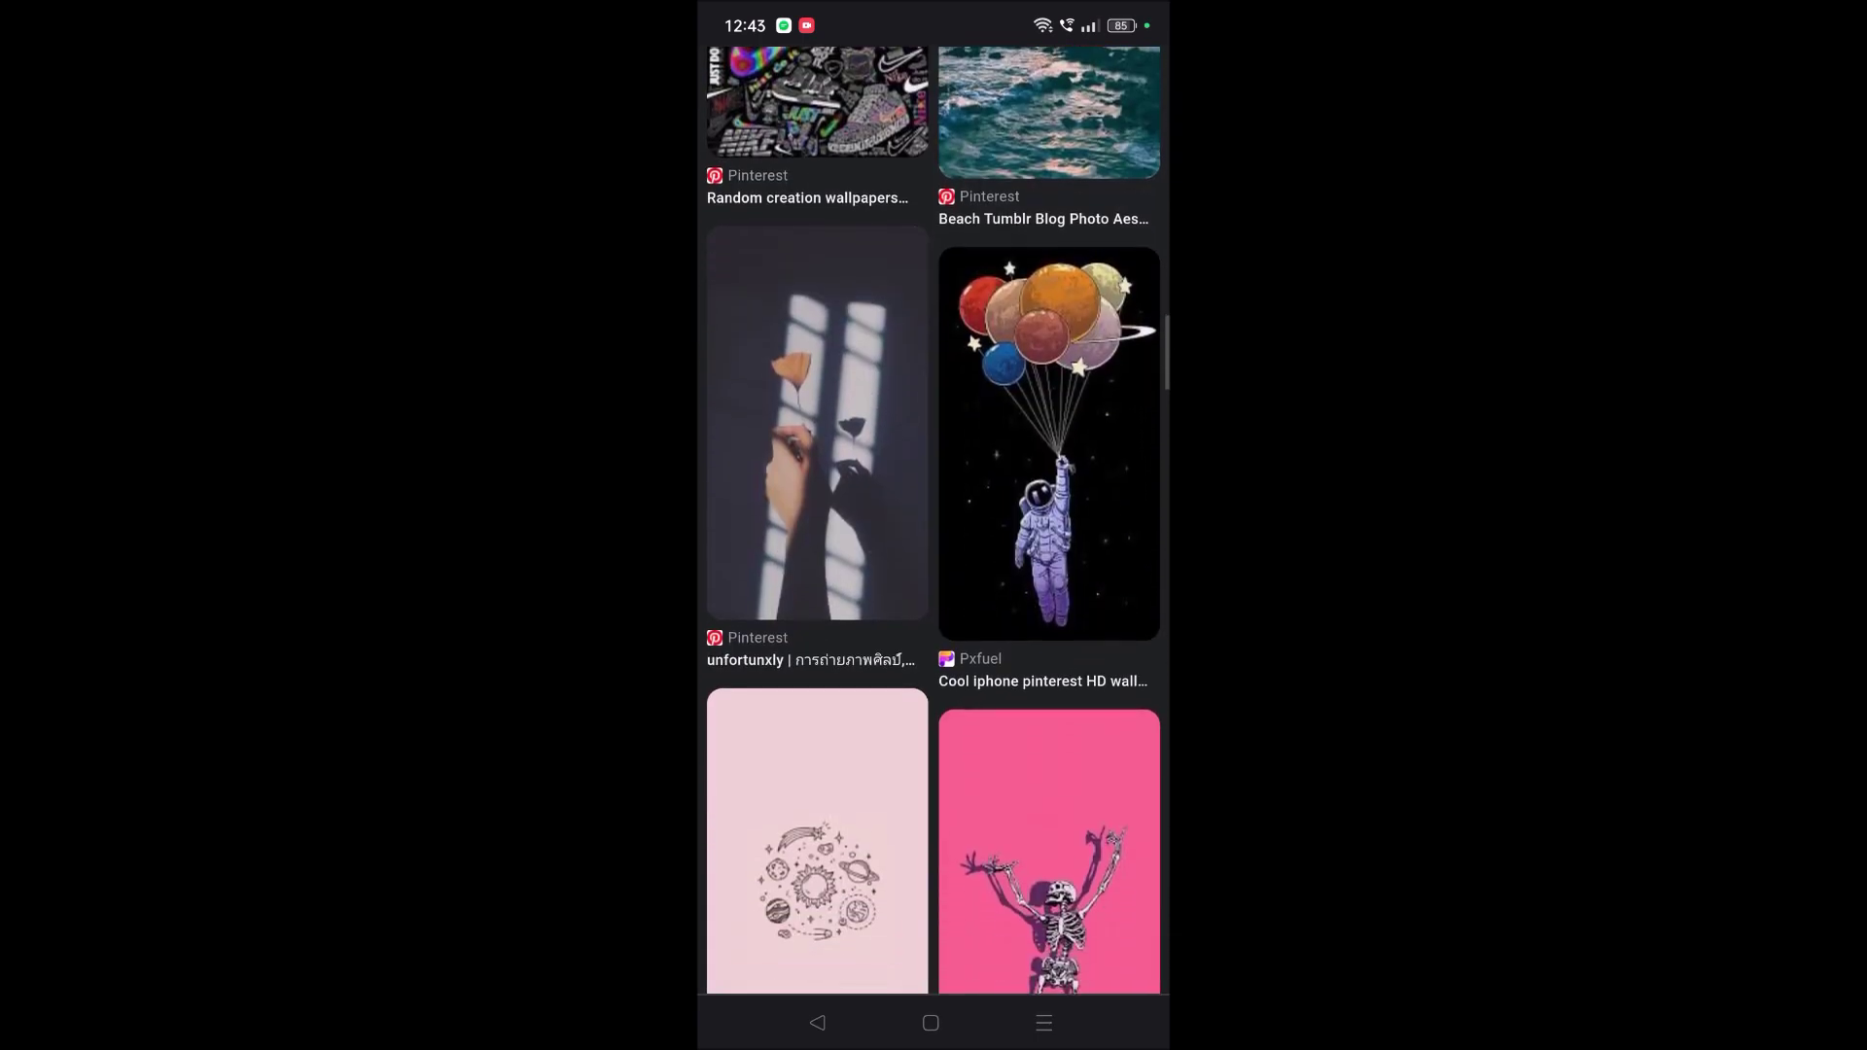
drag(978, 608, 1021, 292)
drag(1092, 466, 1087, 162)
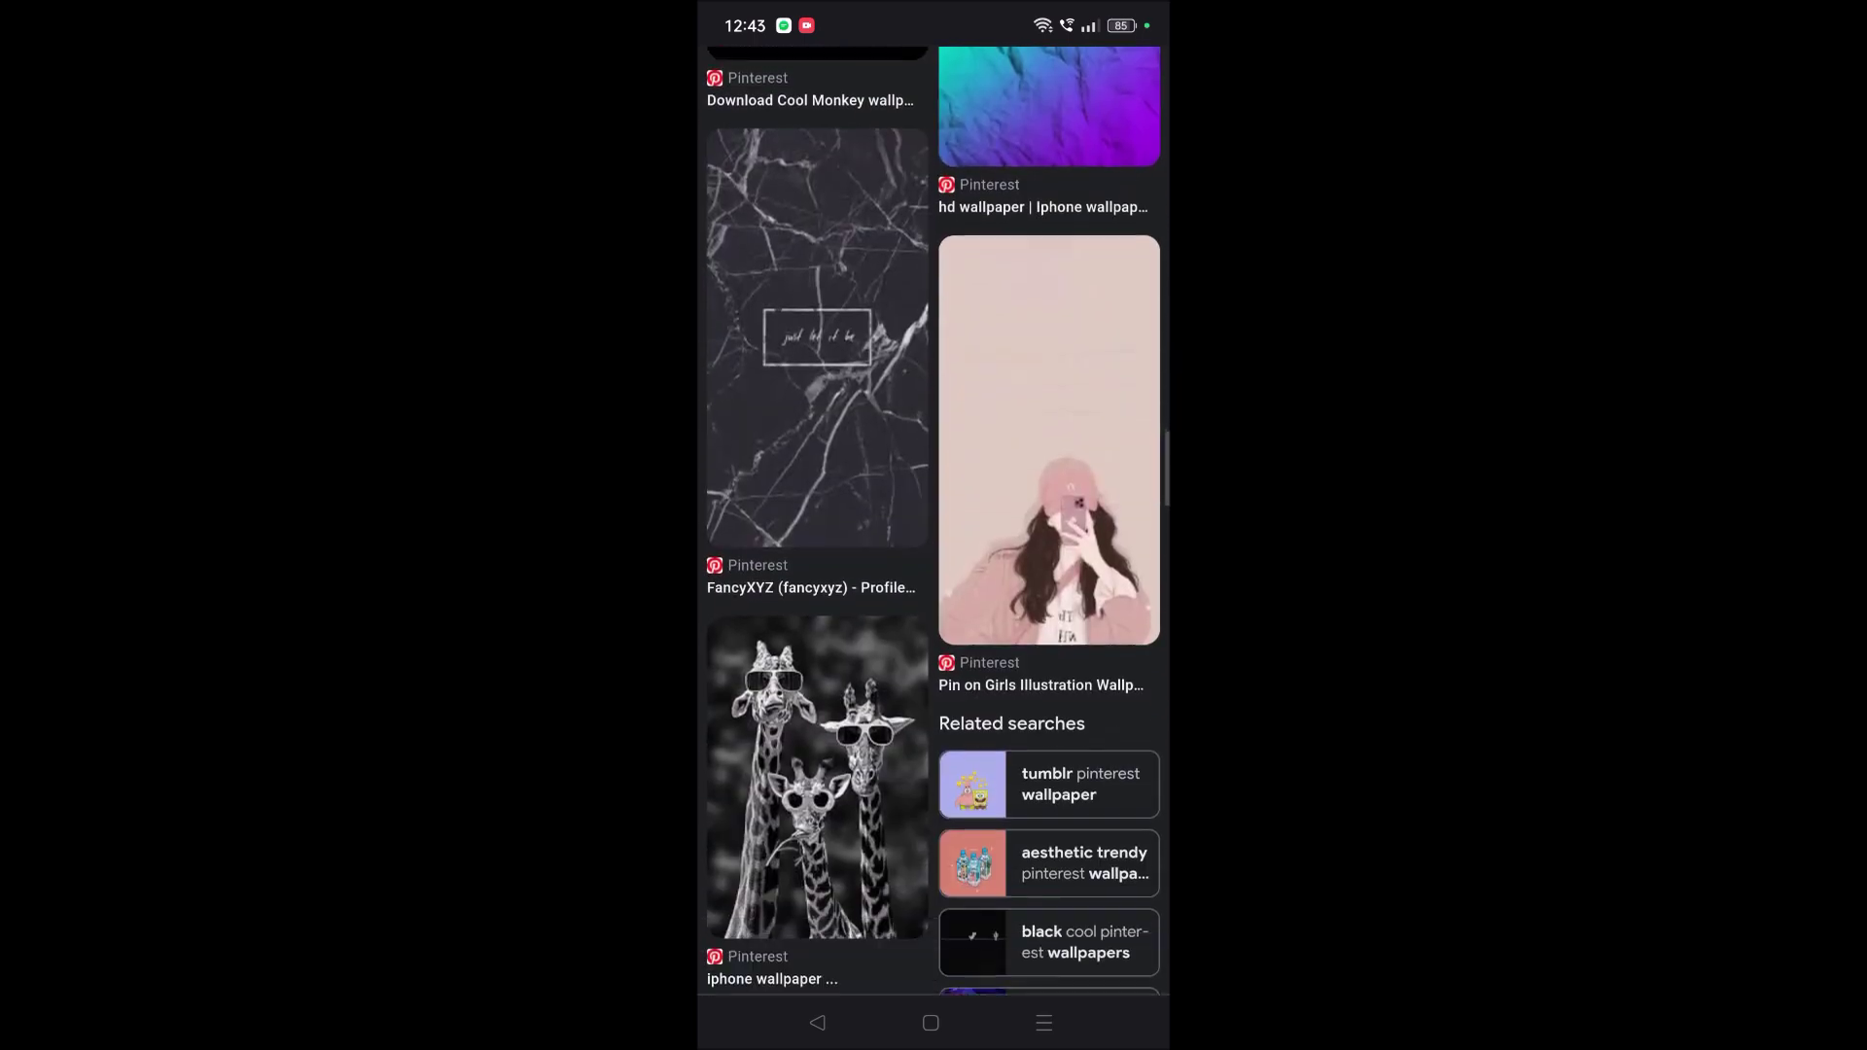
right_click(1065, 274)
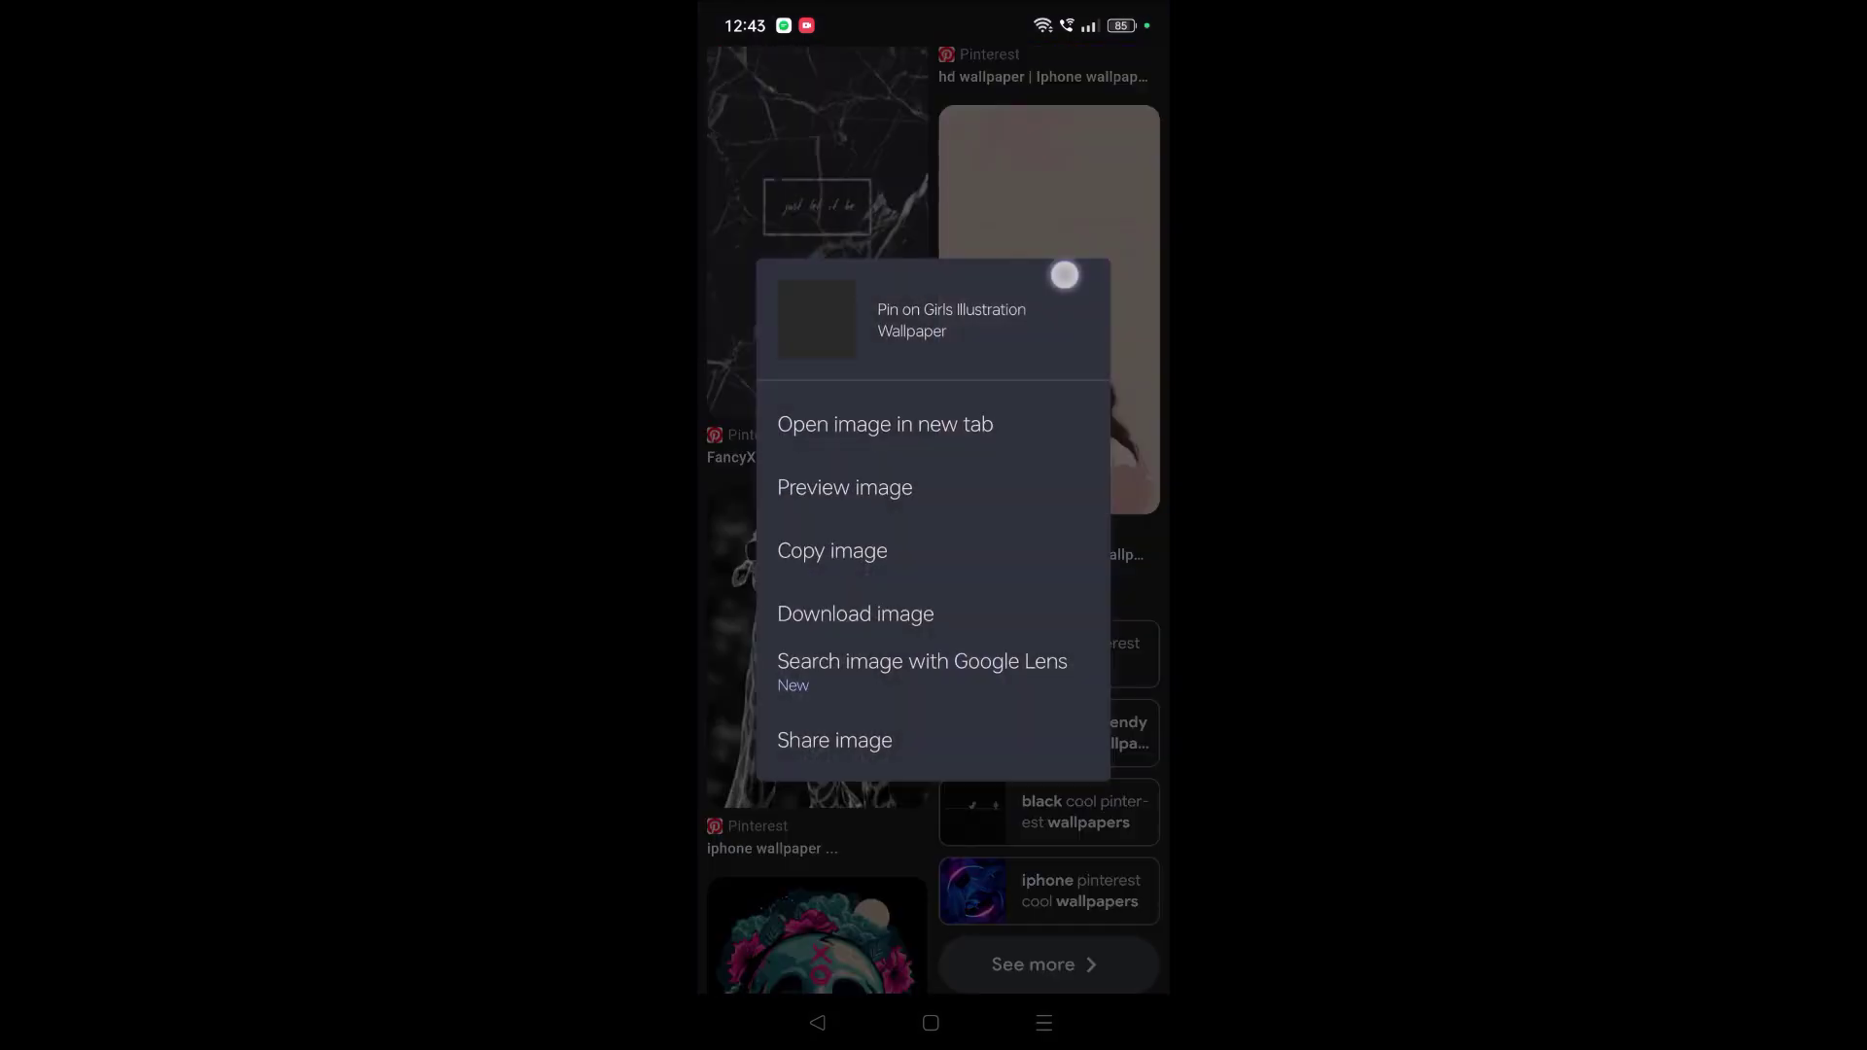
click(949, 613)
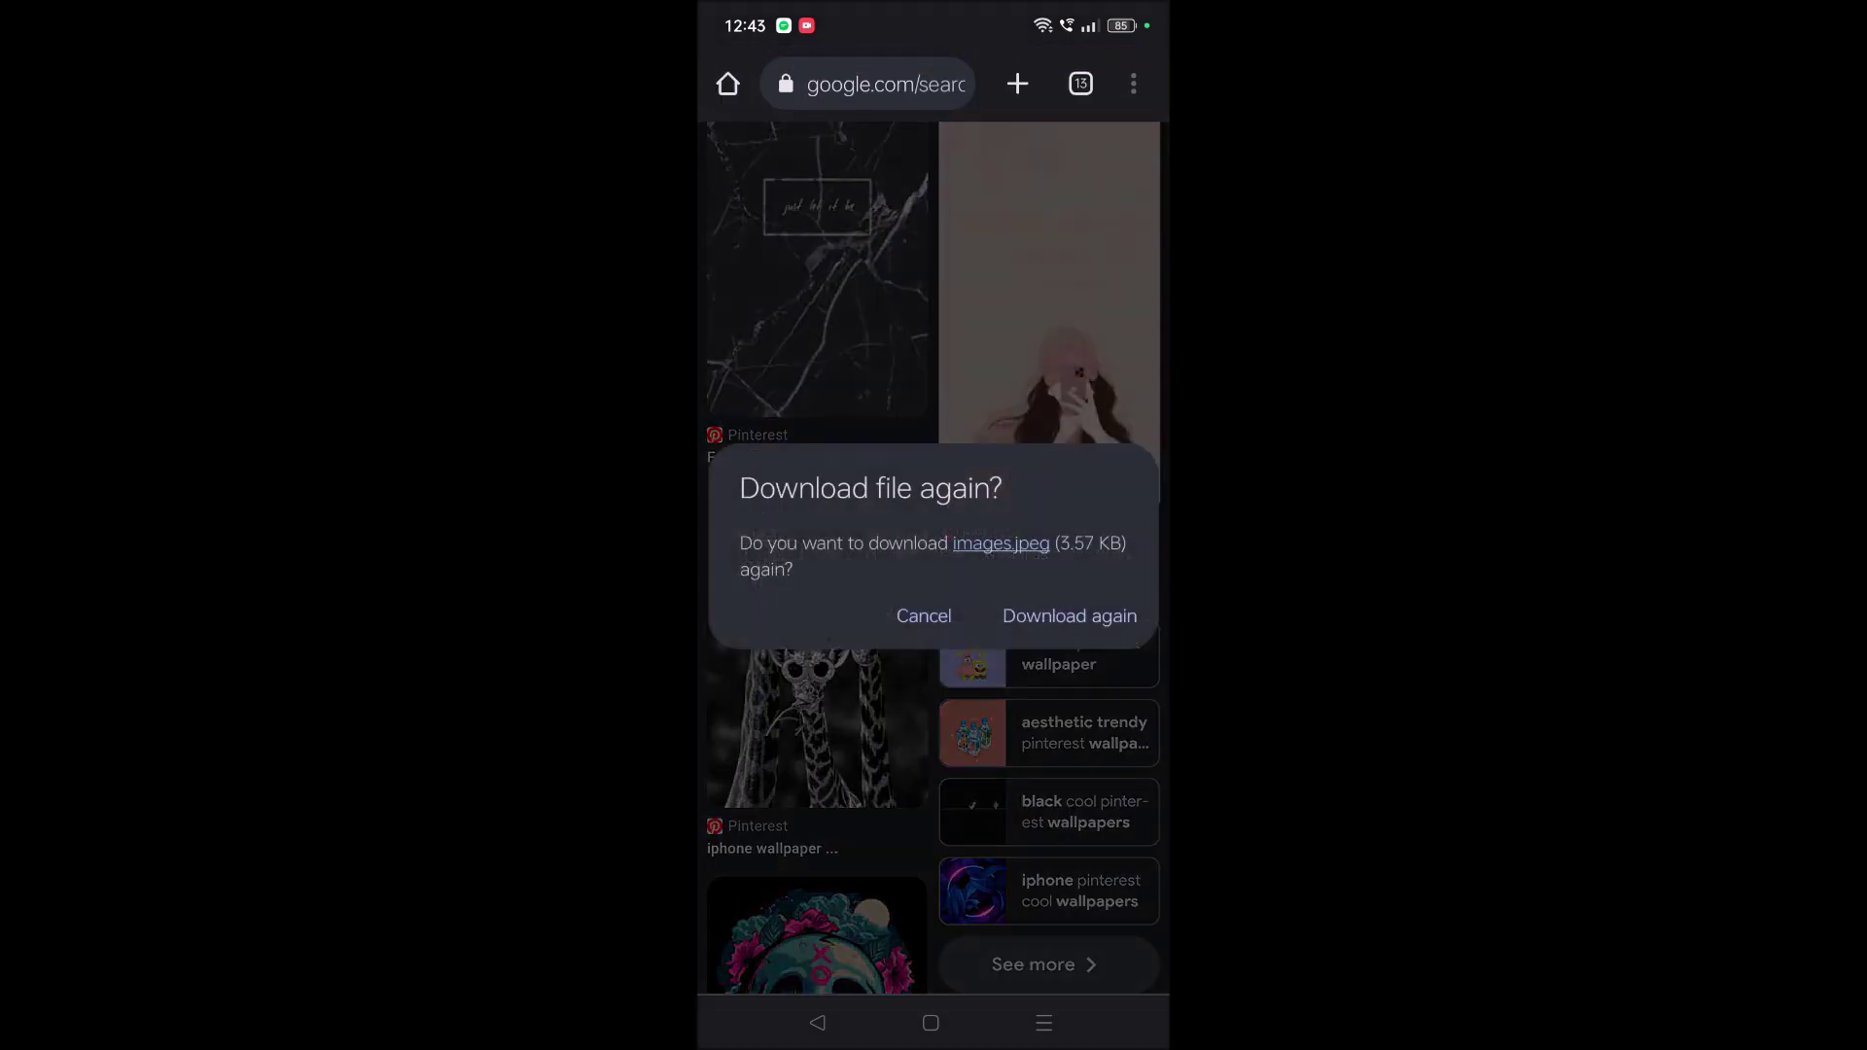
click(1069, 615)
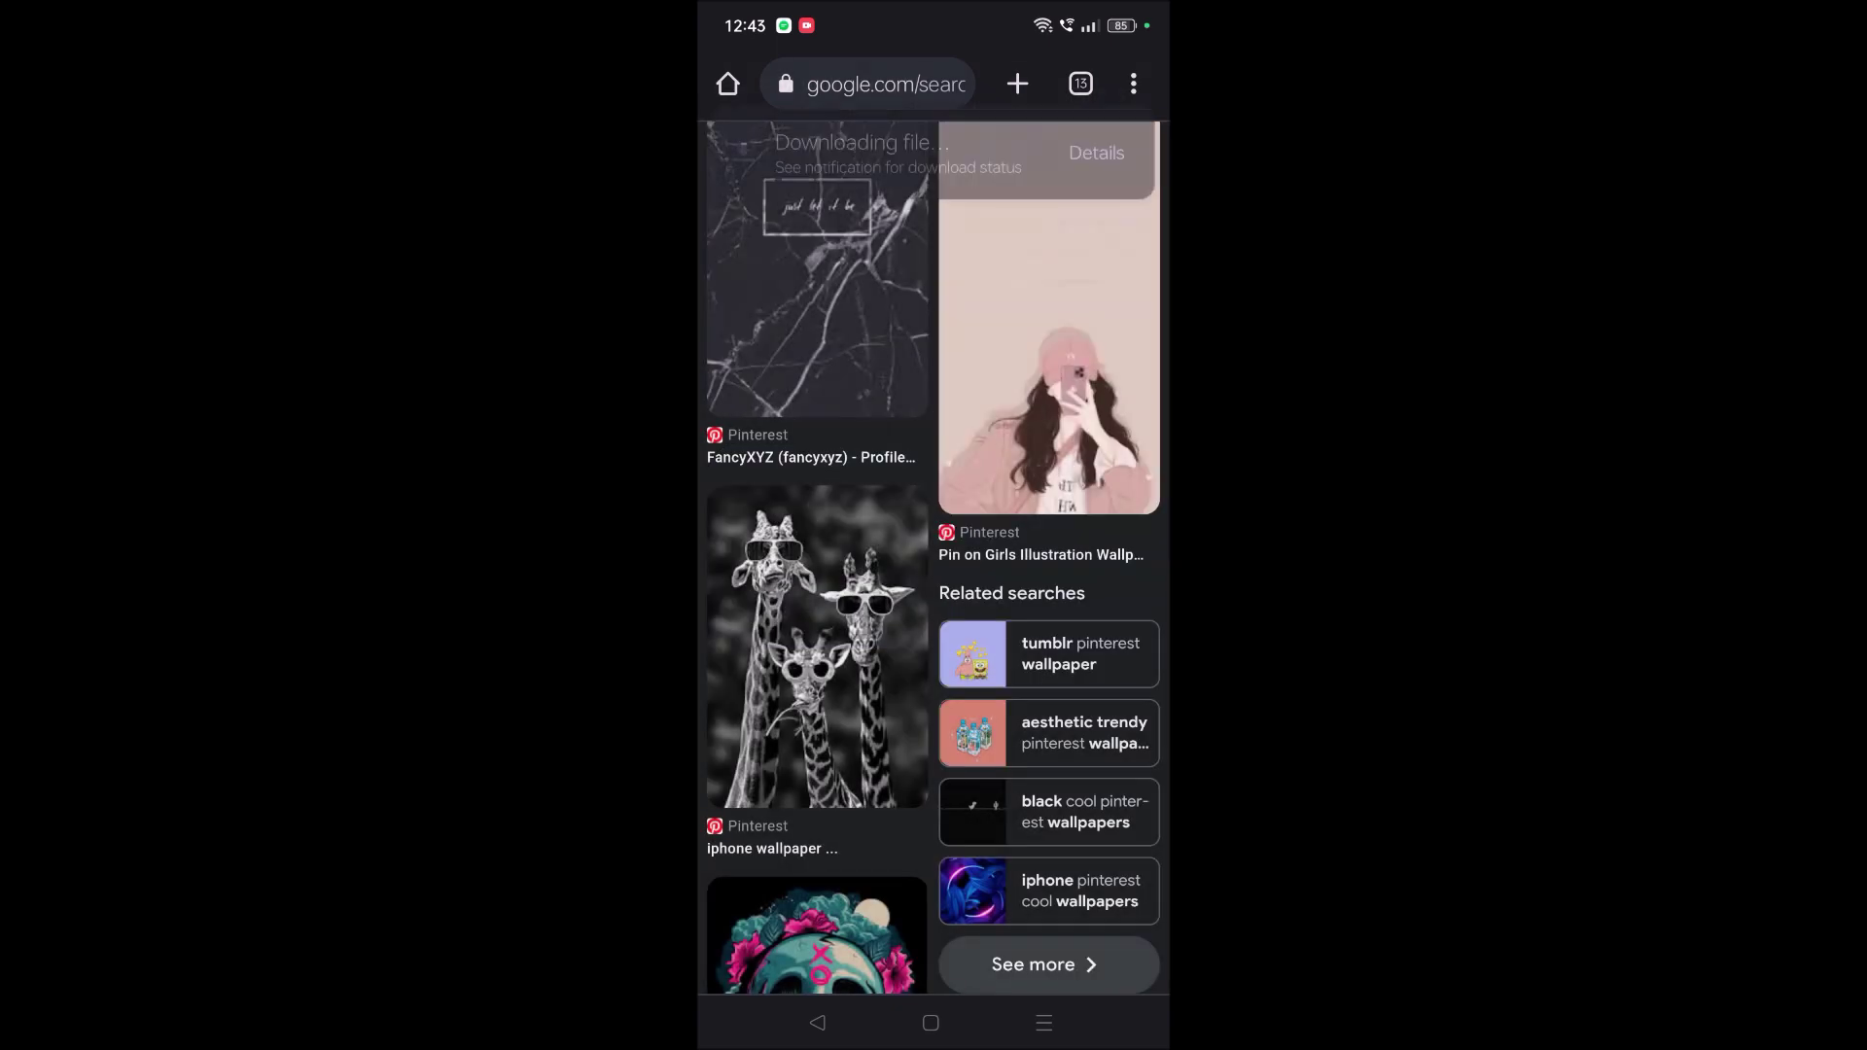
click(932, 1023)
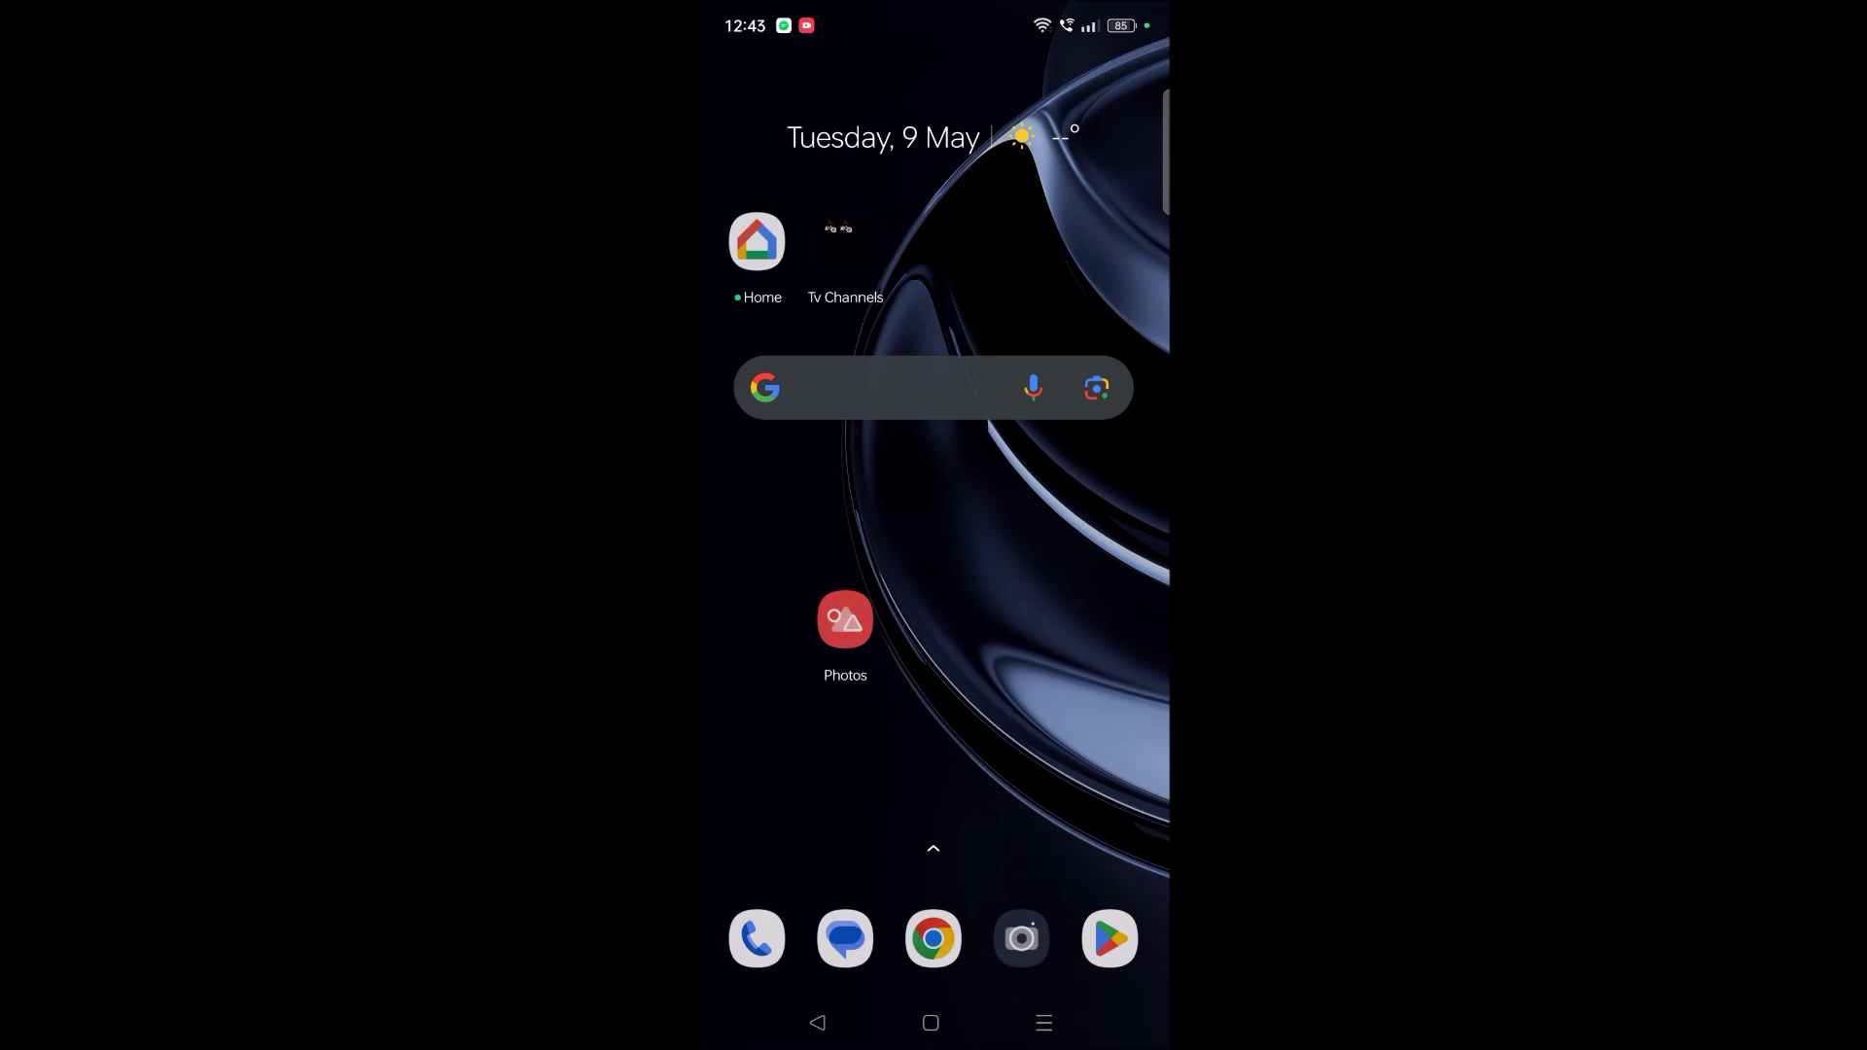
drag(1003, 693, 1003, 365)
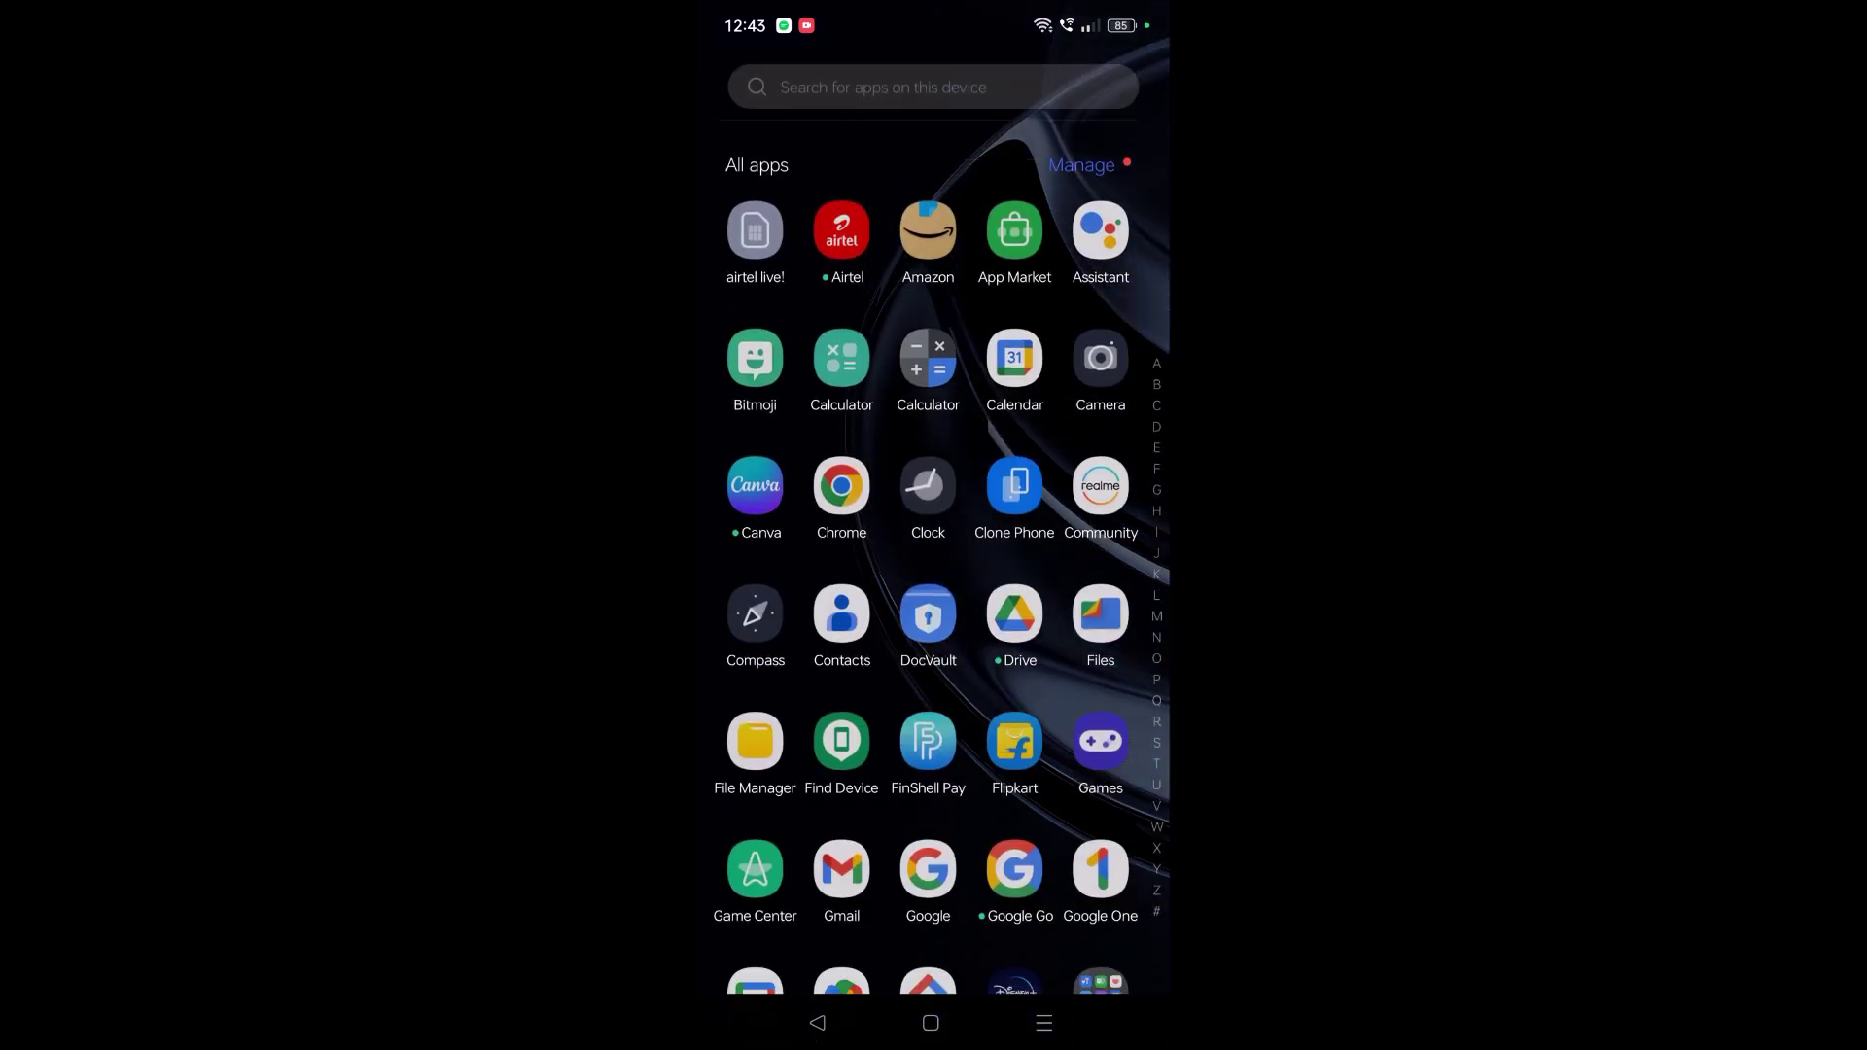
drag(904, 848, 974, 701)
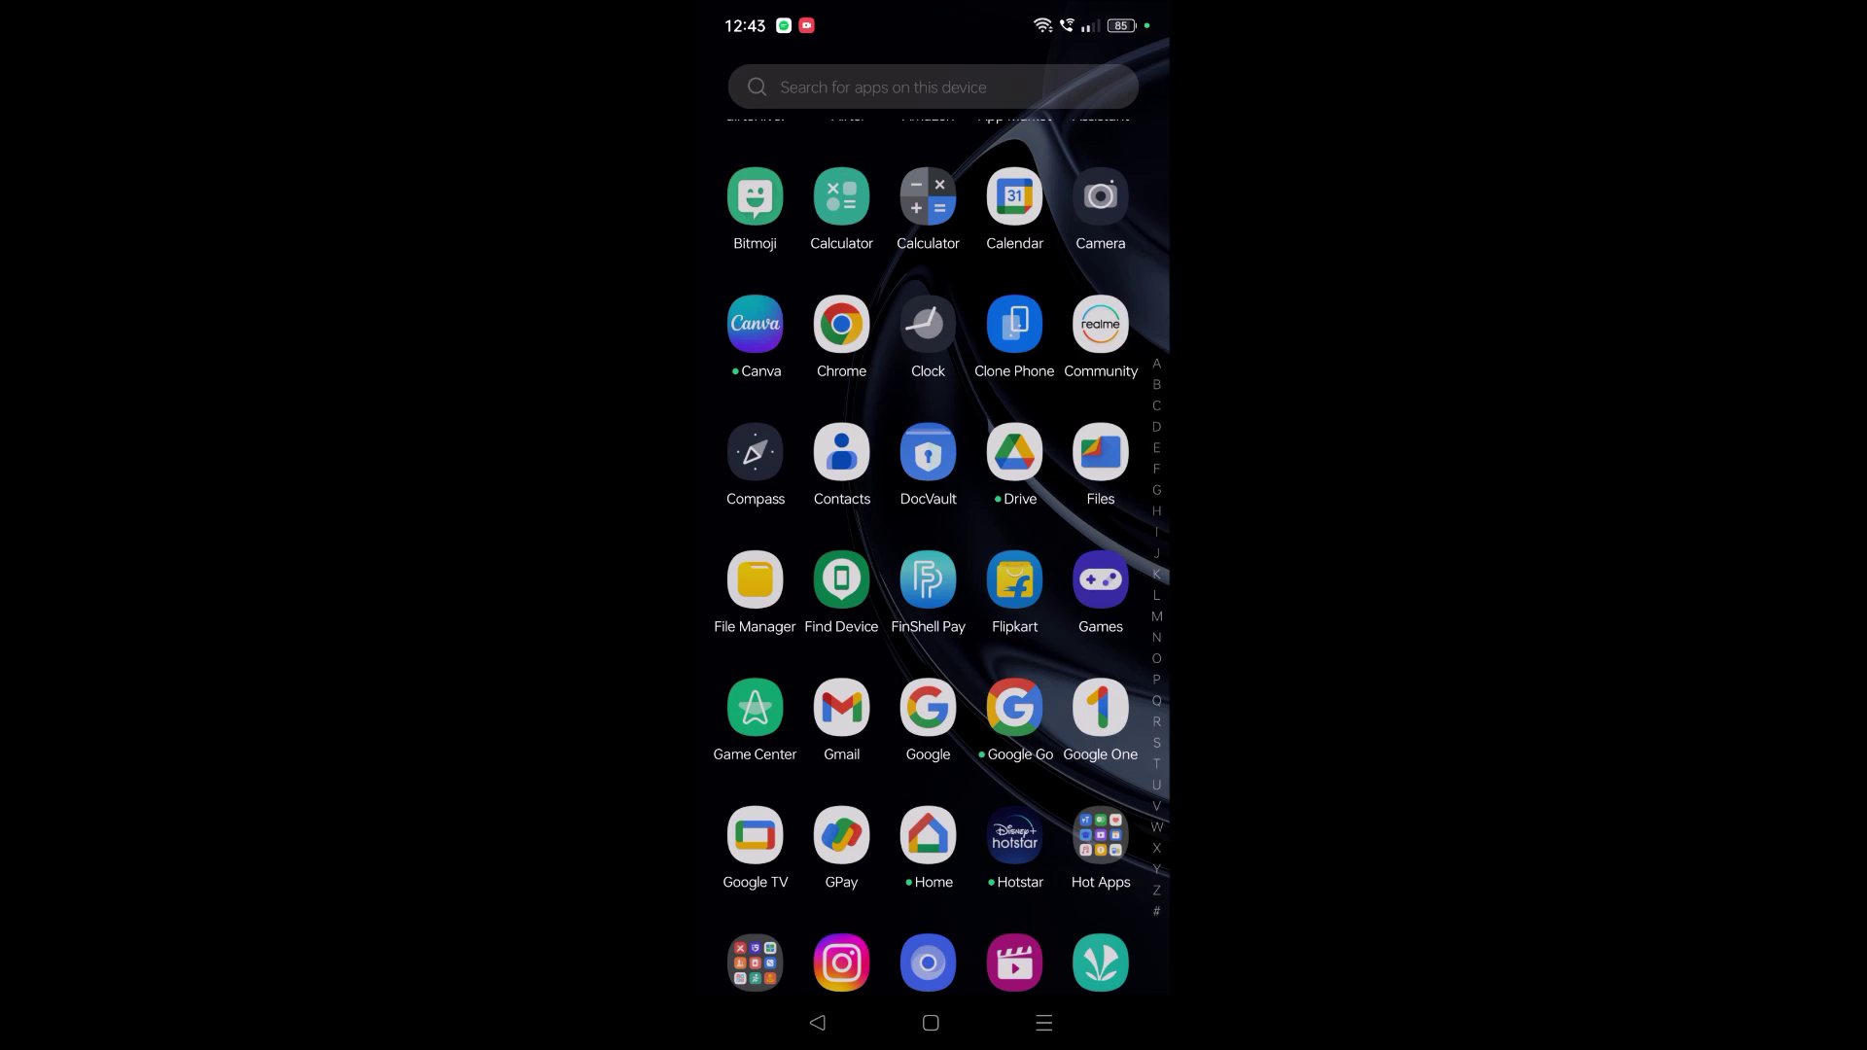
Launch File Manager from the app drawer.
click(778, 591)
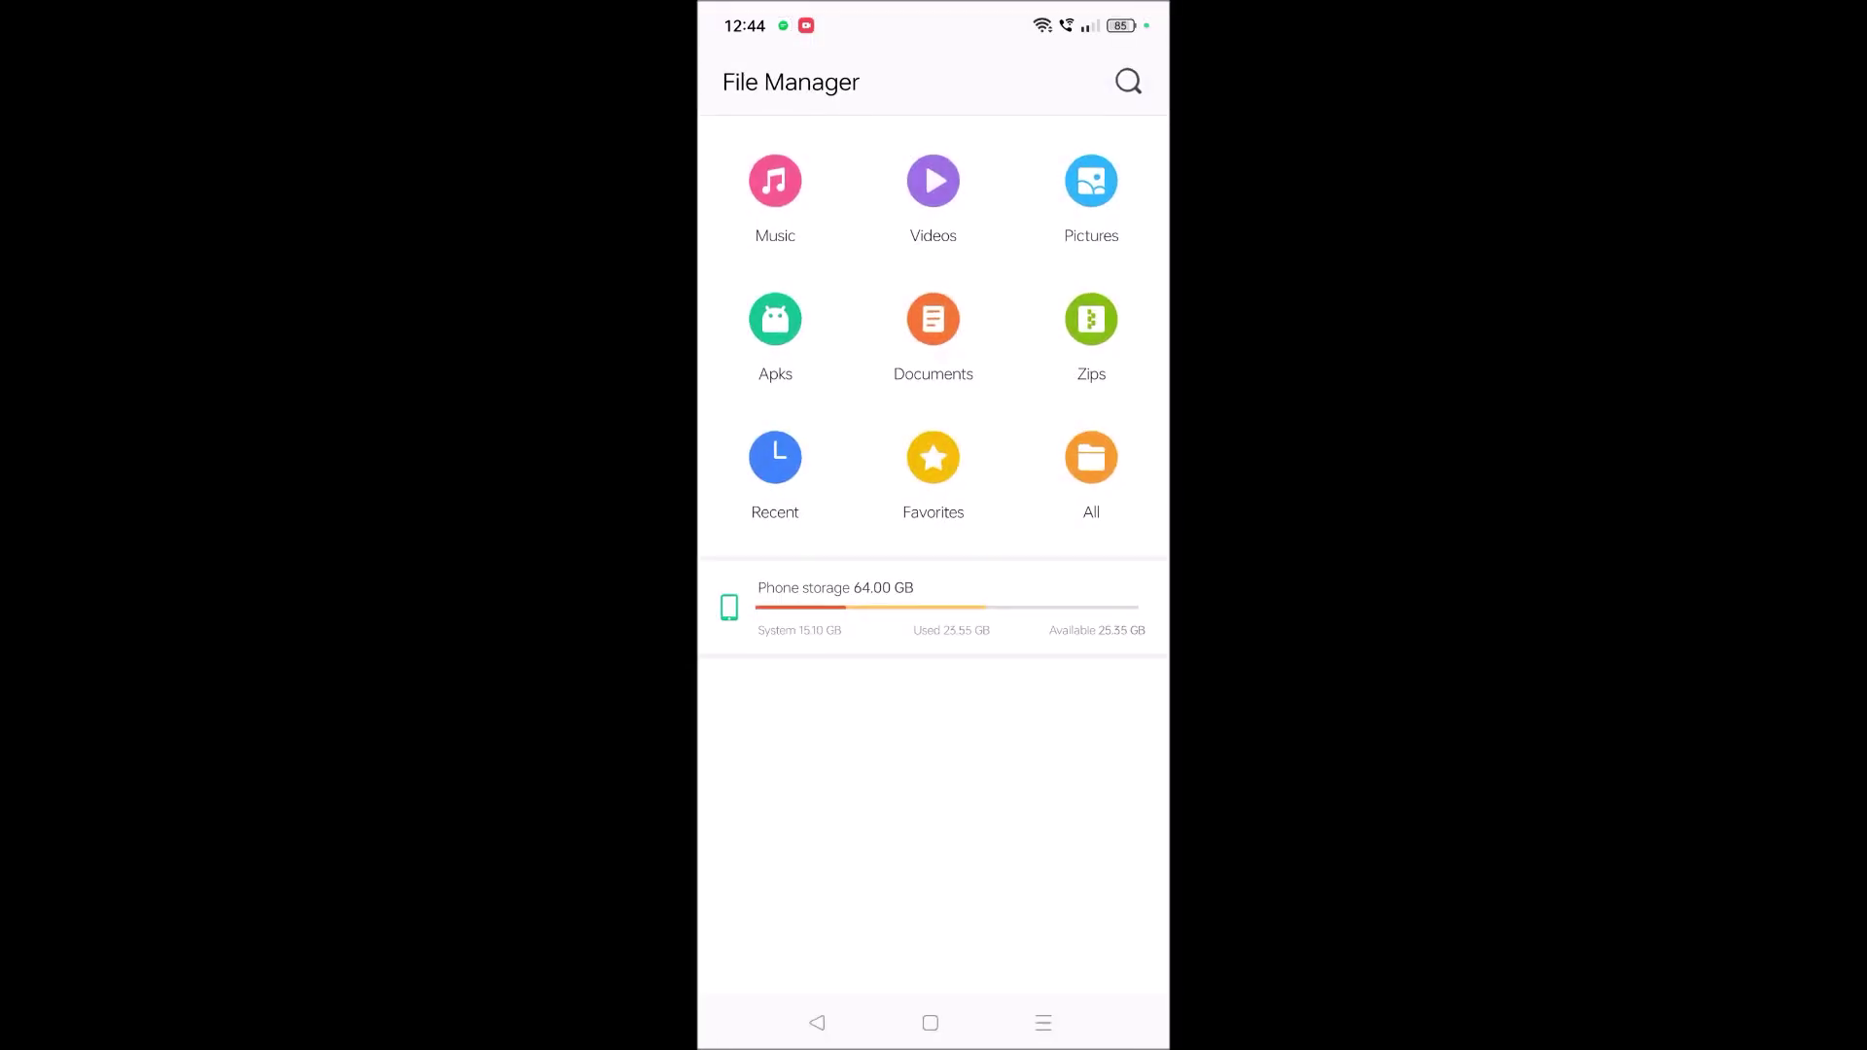
Browse to the Download folder and preview images (1).jpeg in Photos.
click(1059, 625)
scroll(1122, 529, down, 3)
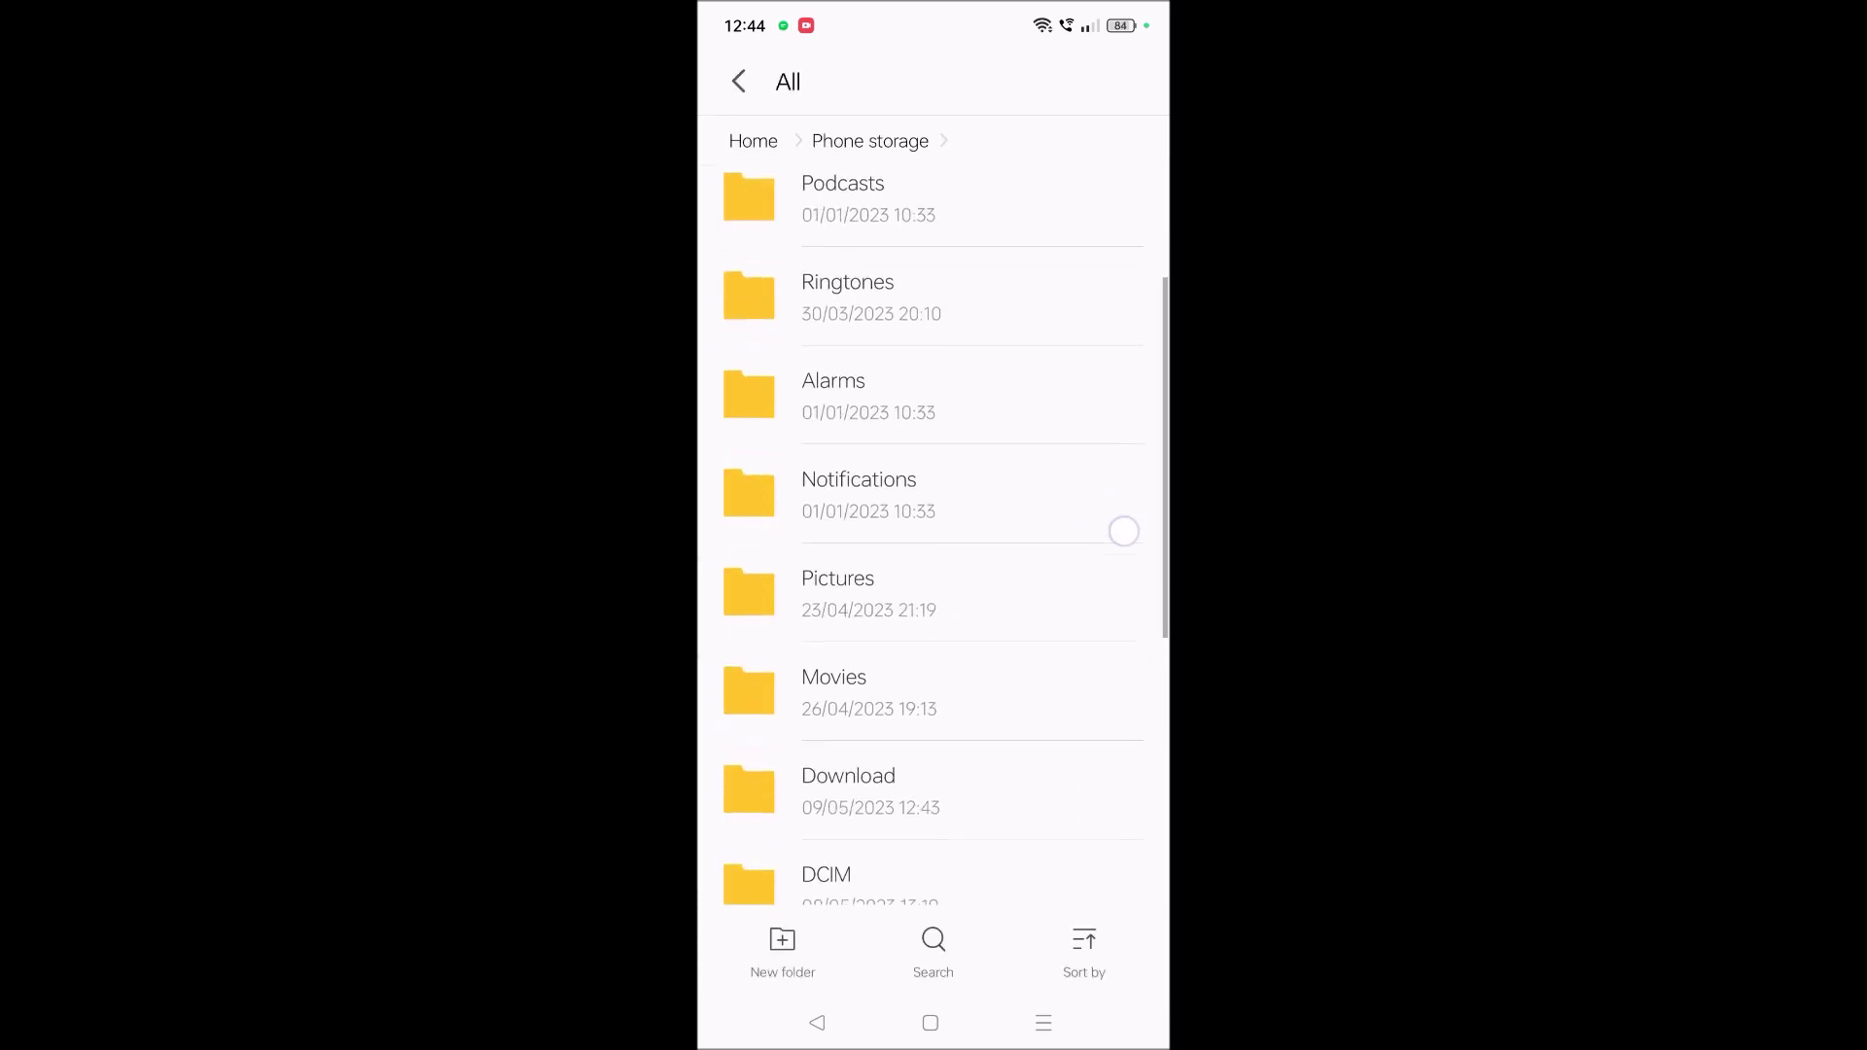
click(1018, 775)
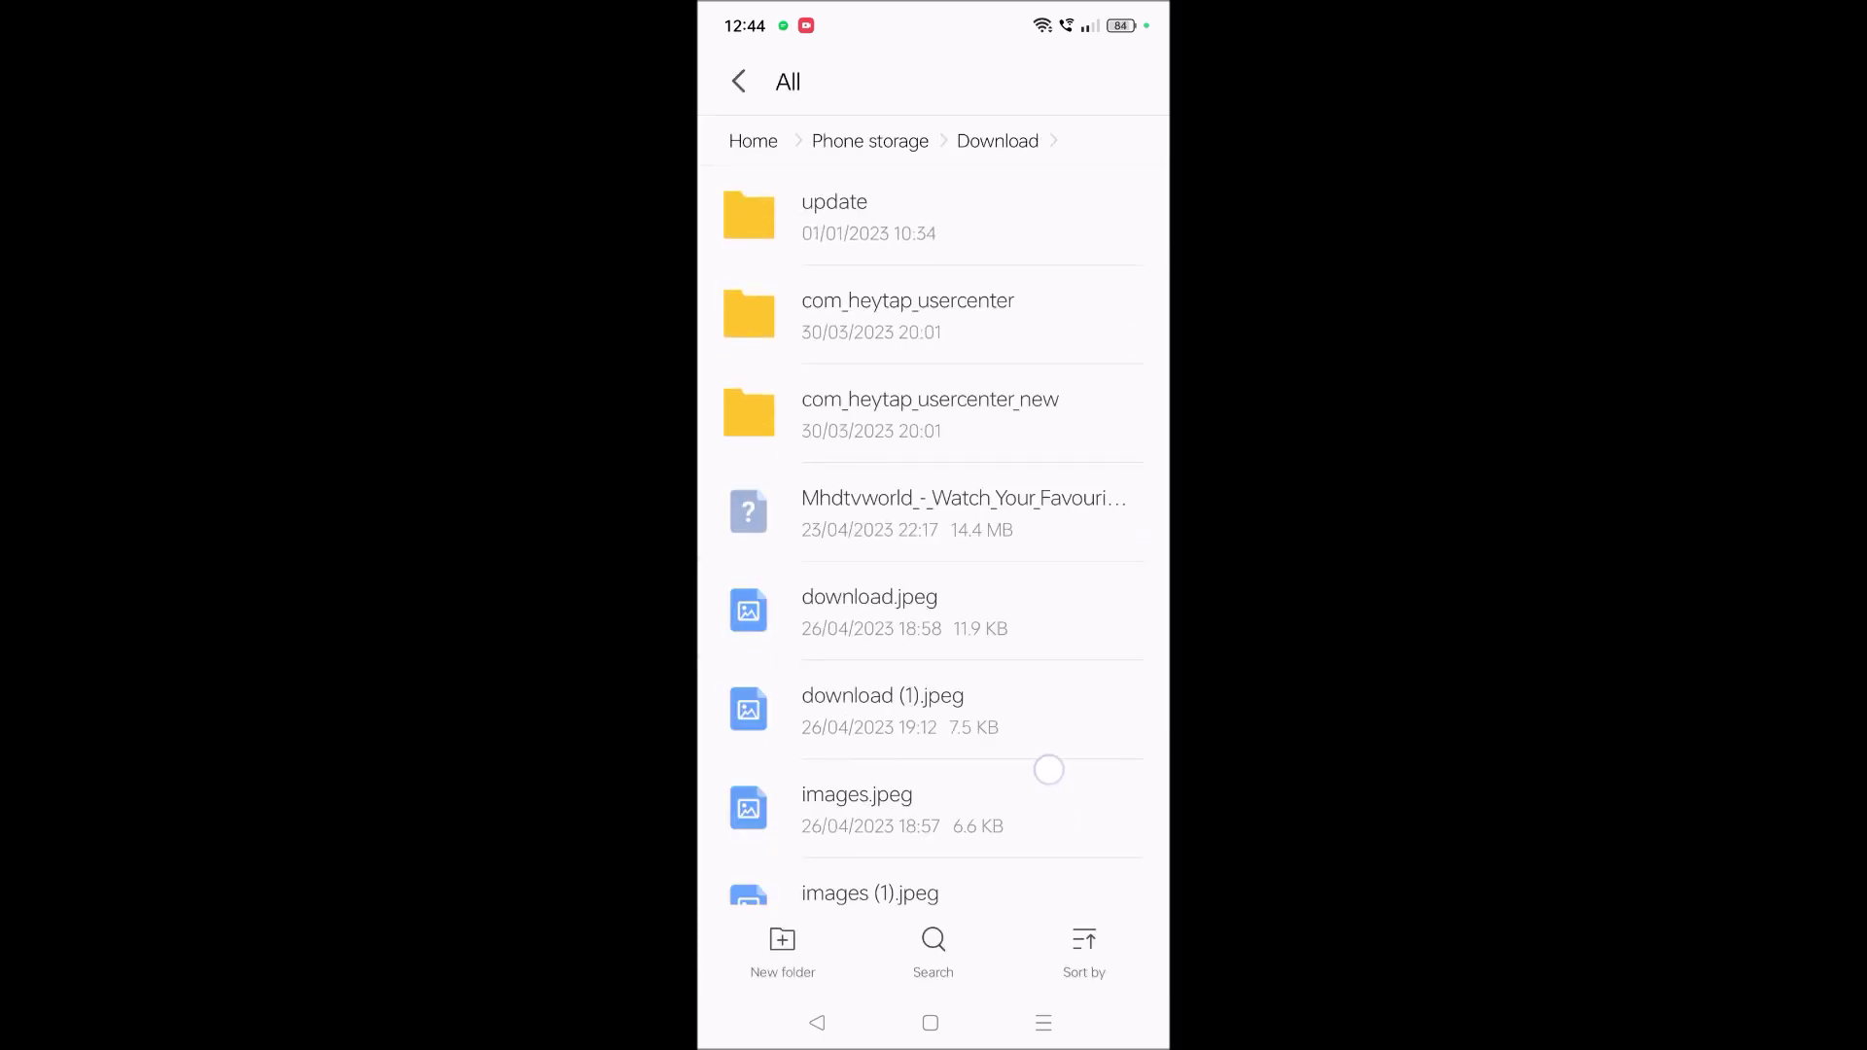
scroll(1050, 768, down, 5)
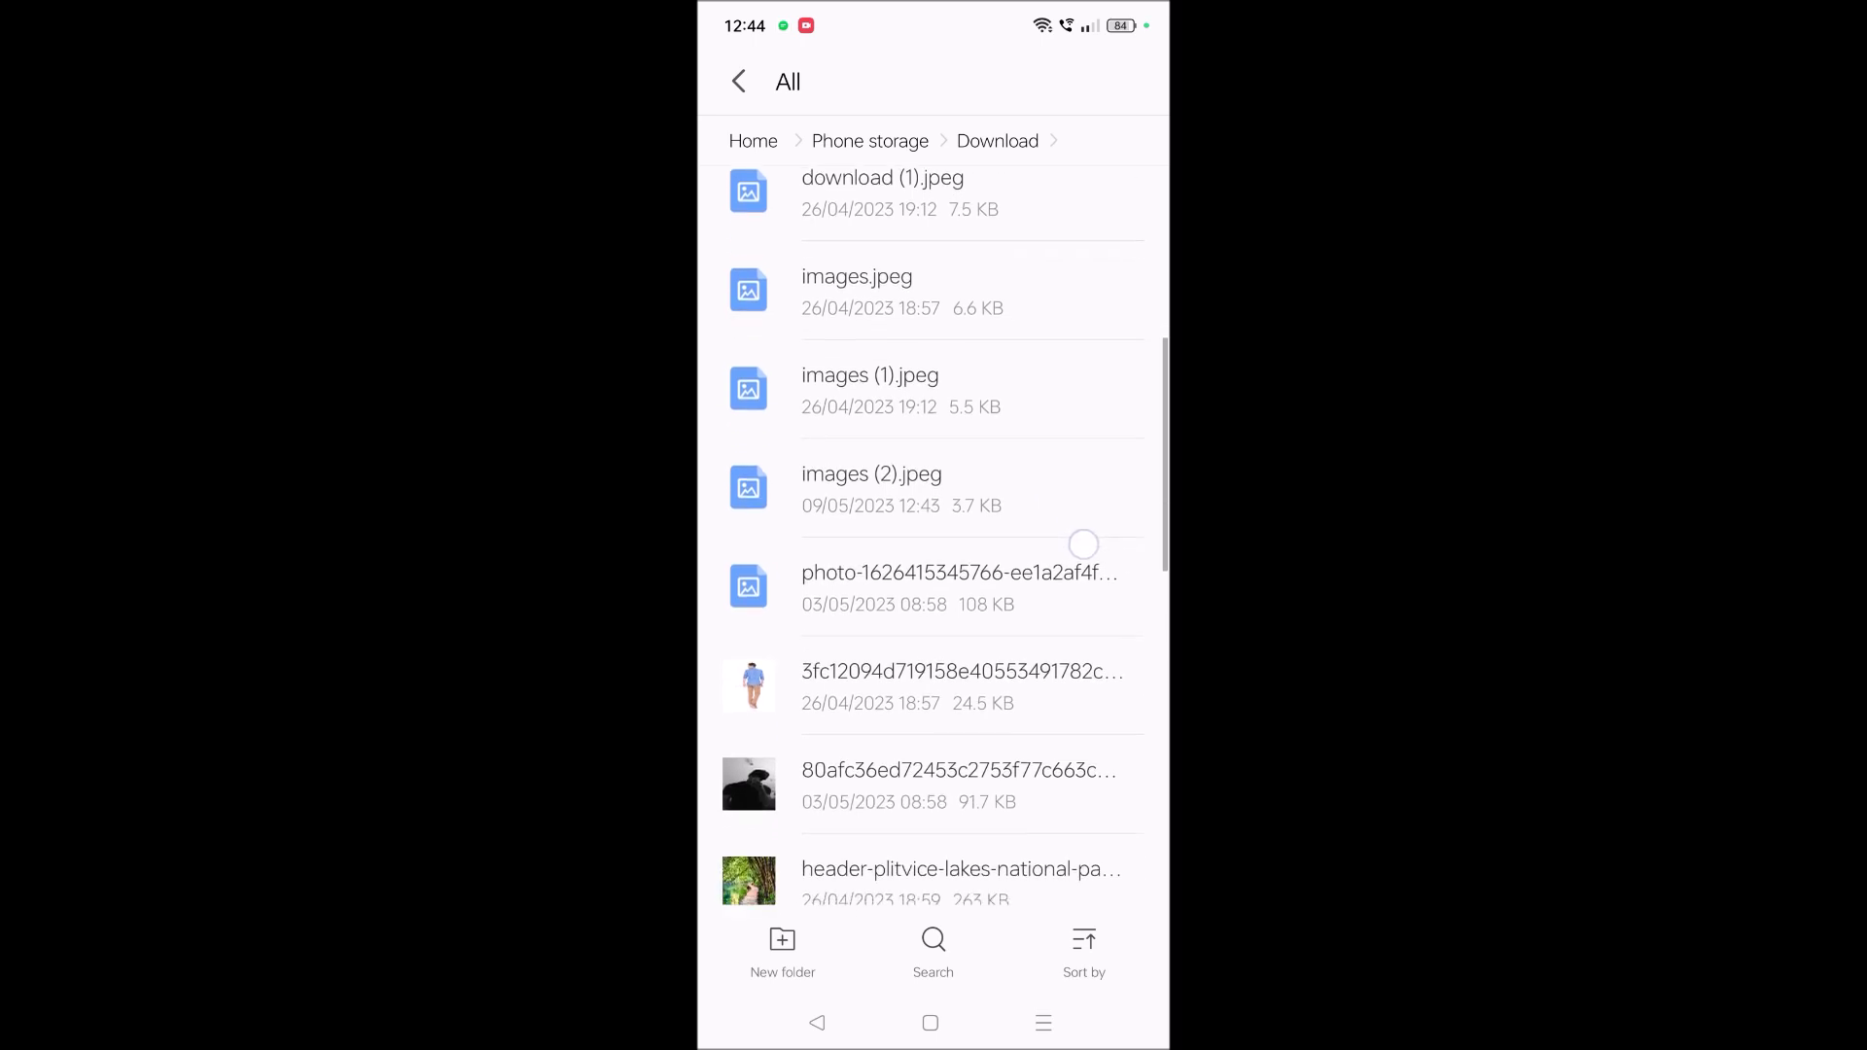
scroll(1058, 583, up, 2)
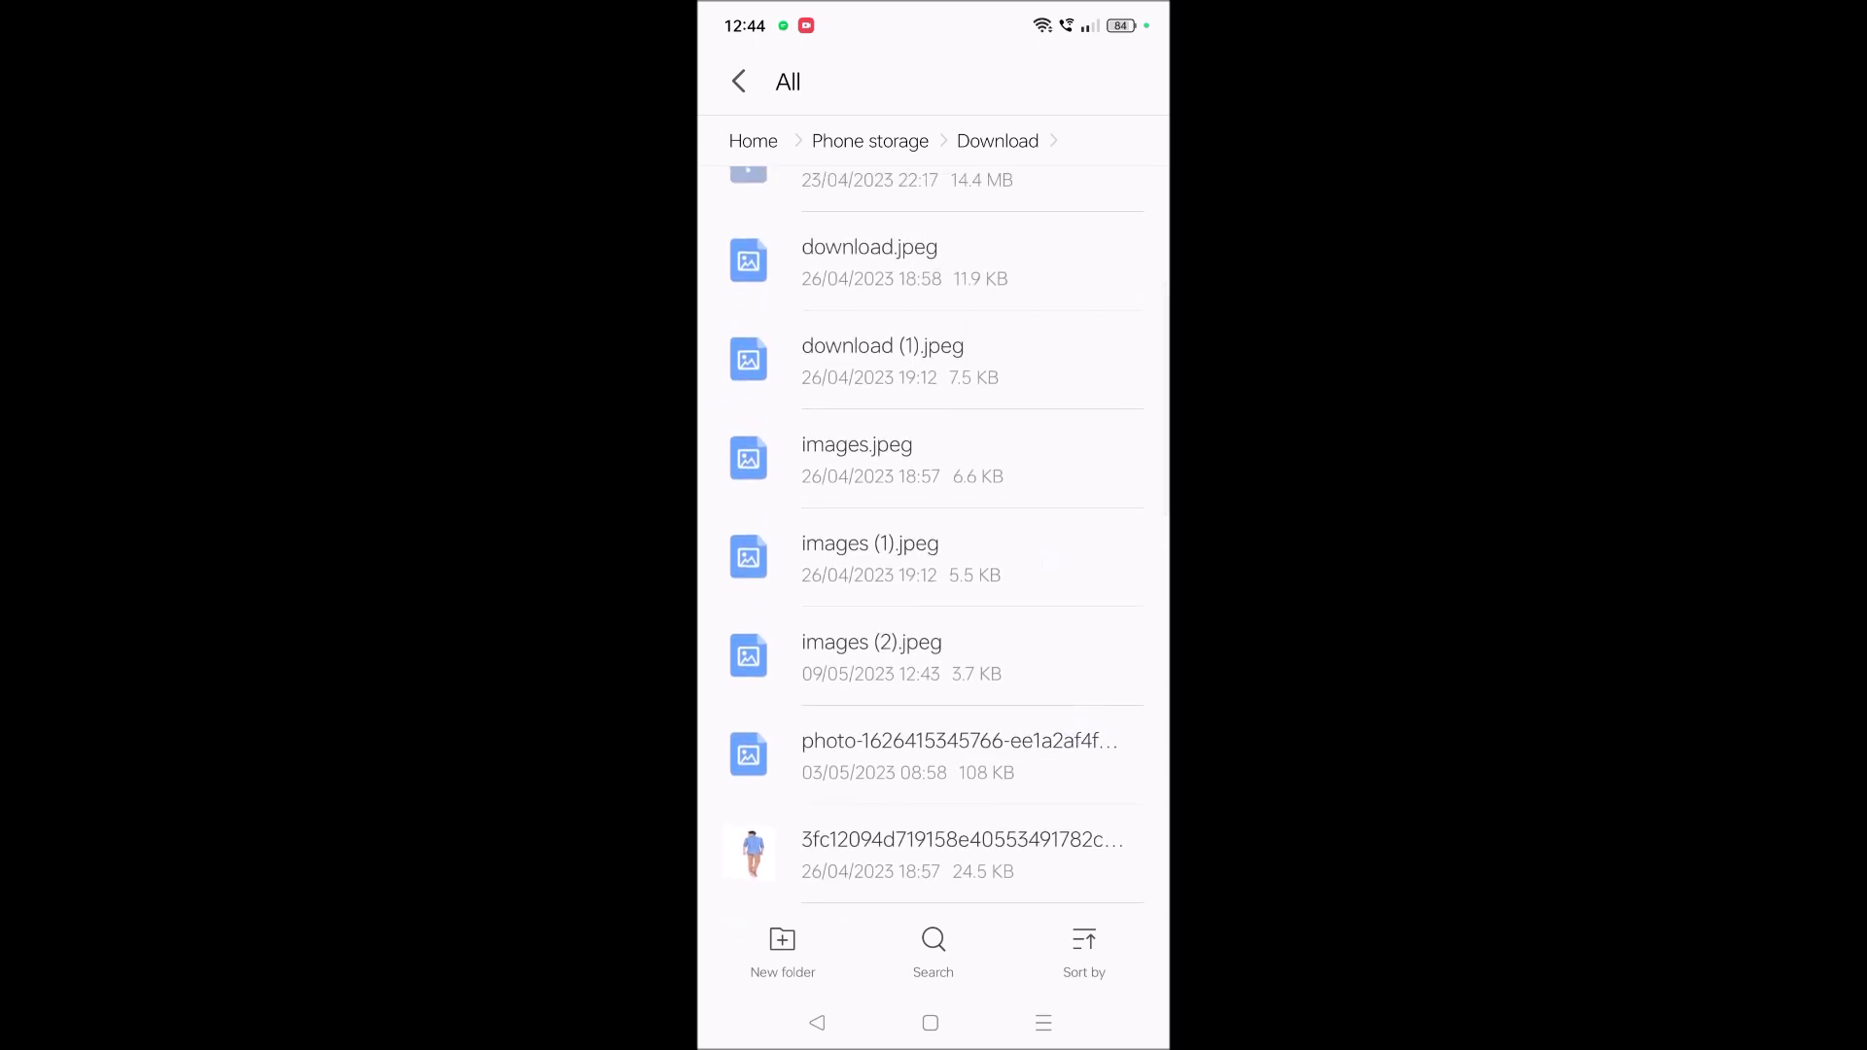
click(967, 556)
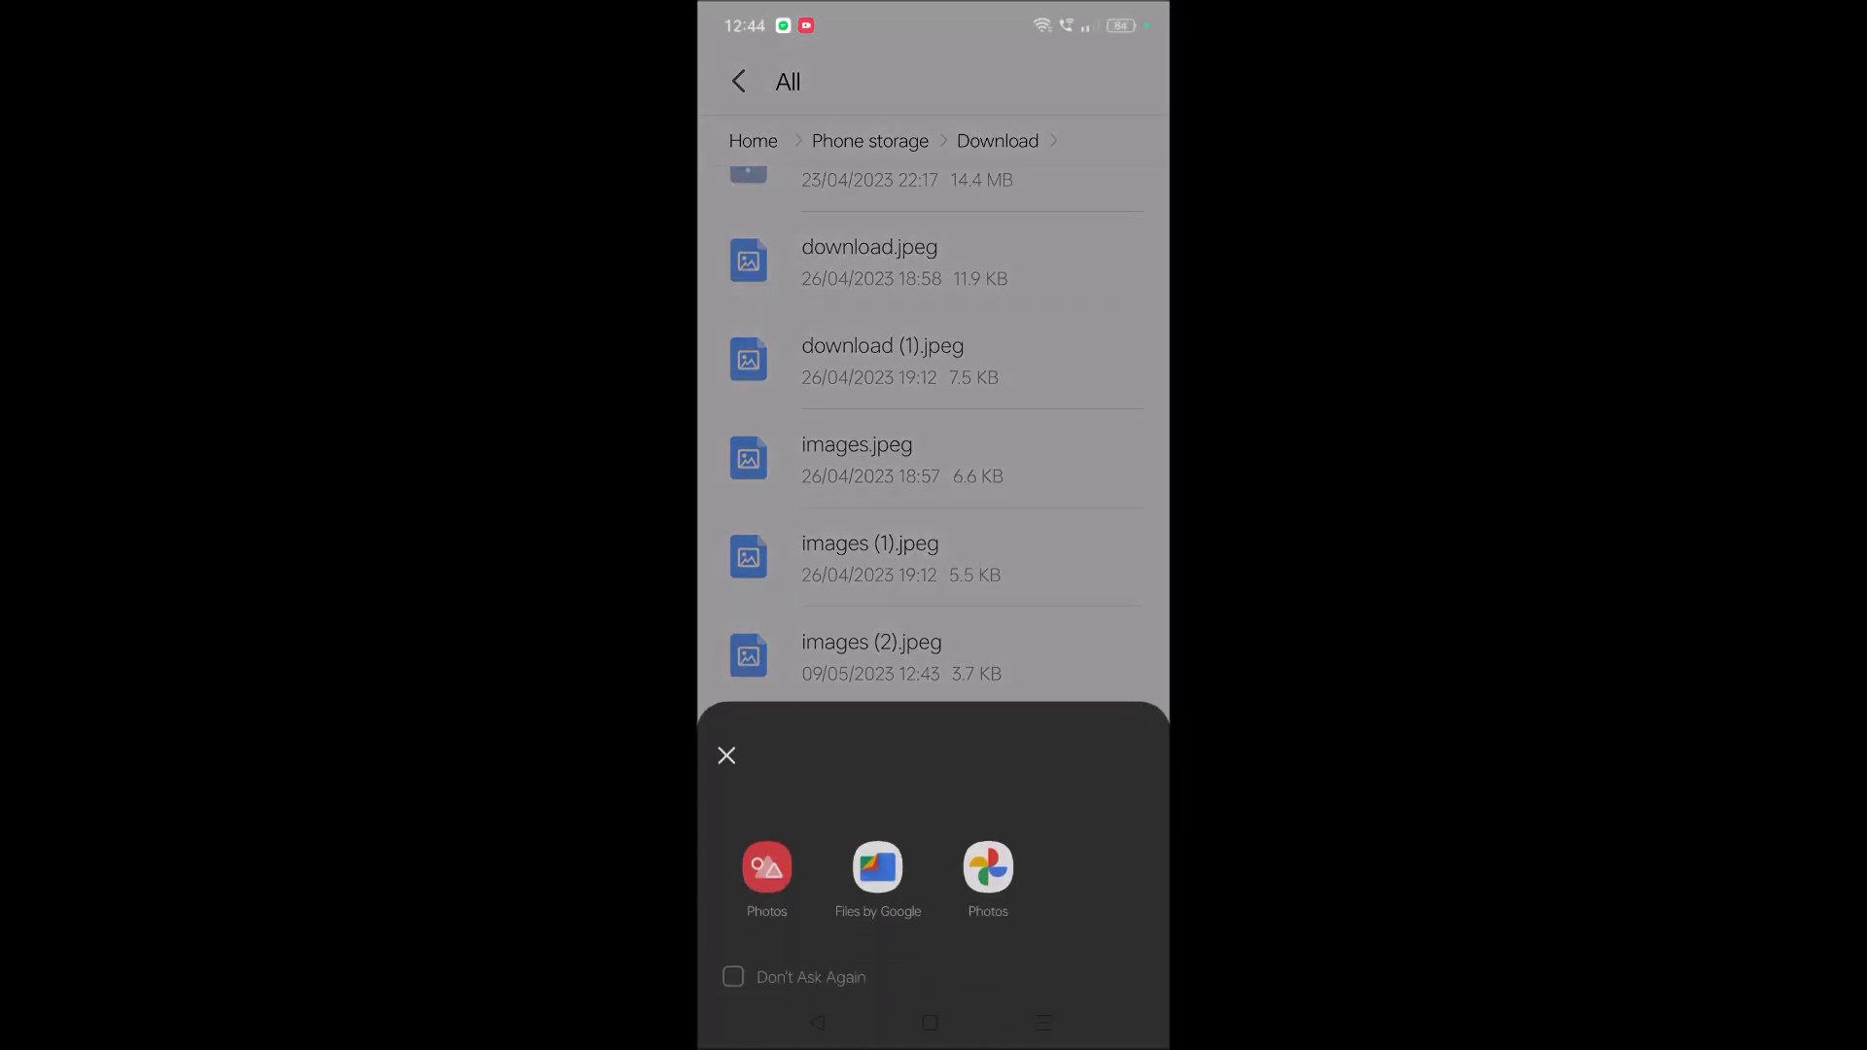
click(766, 836)
click(793, 95)
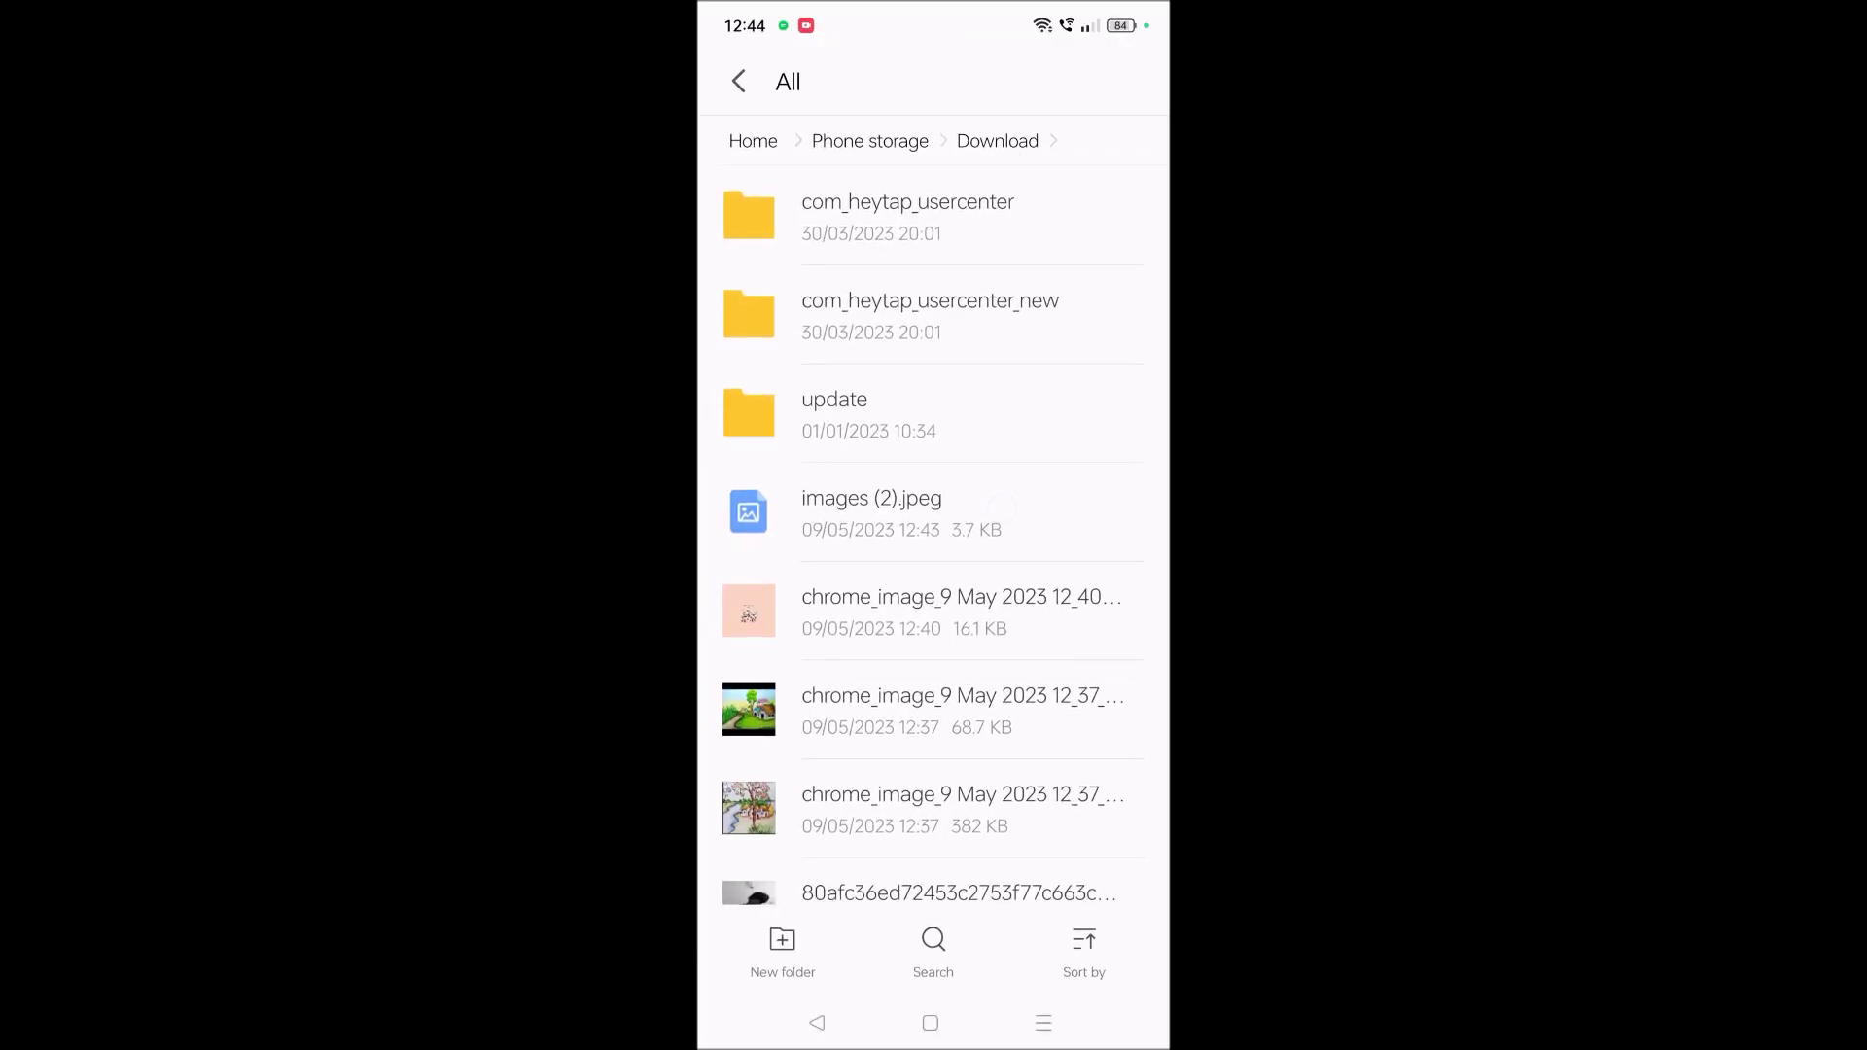
View the pink picture images (2).jpeg full screen, then open the app drawer.
click(1000, 508)
click(769, 853)
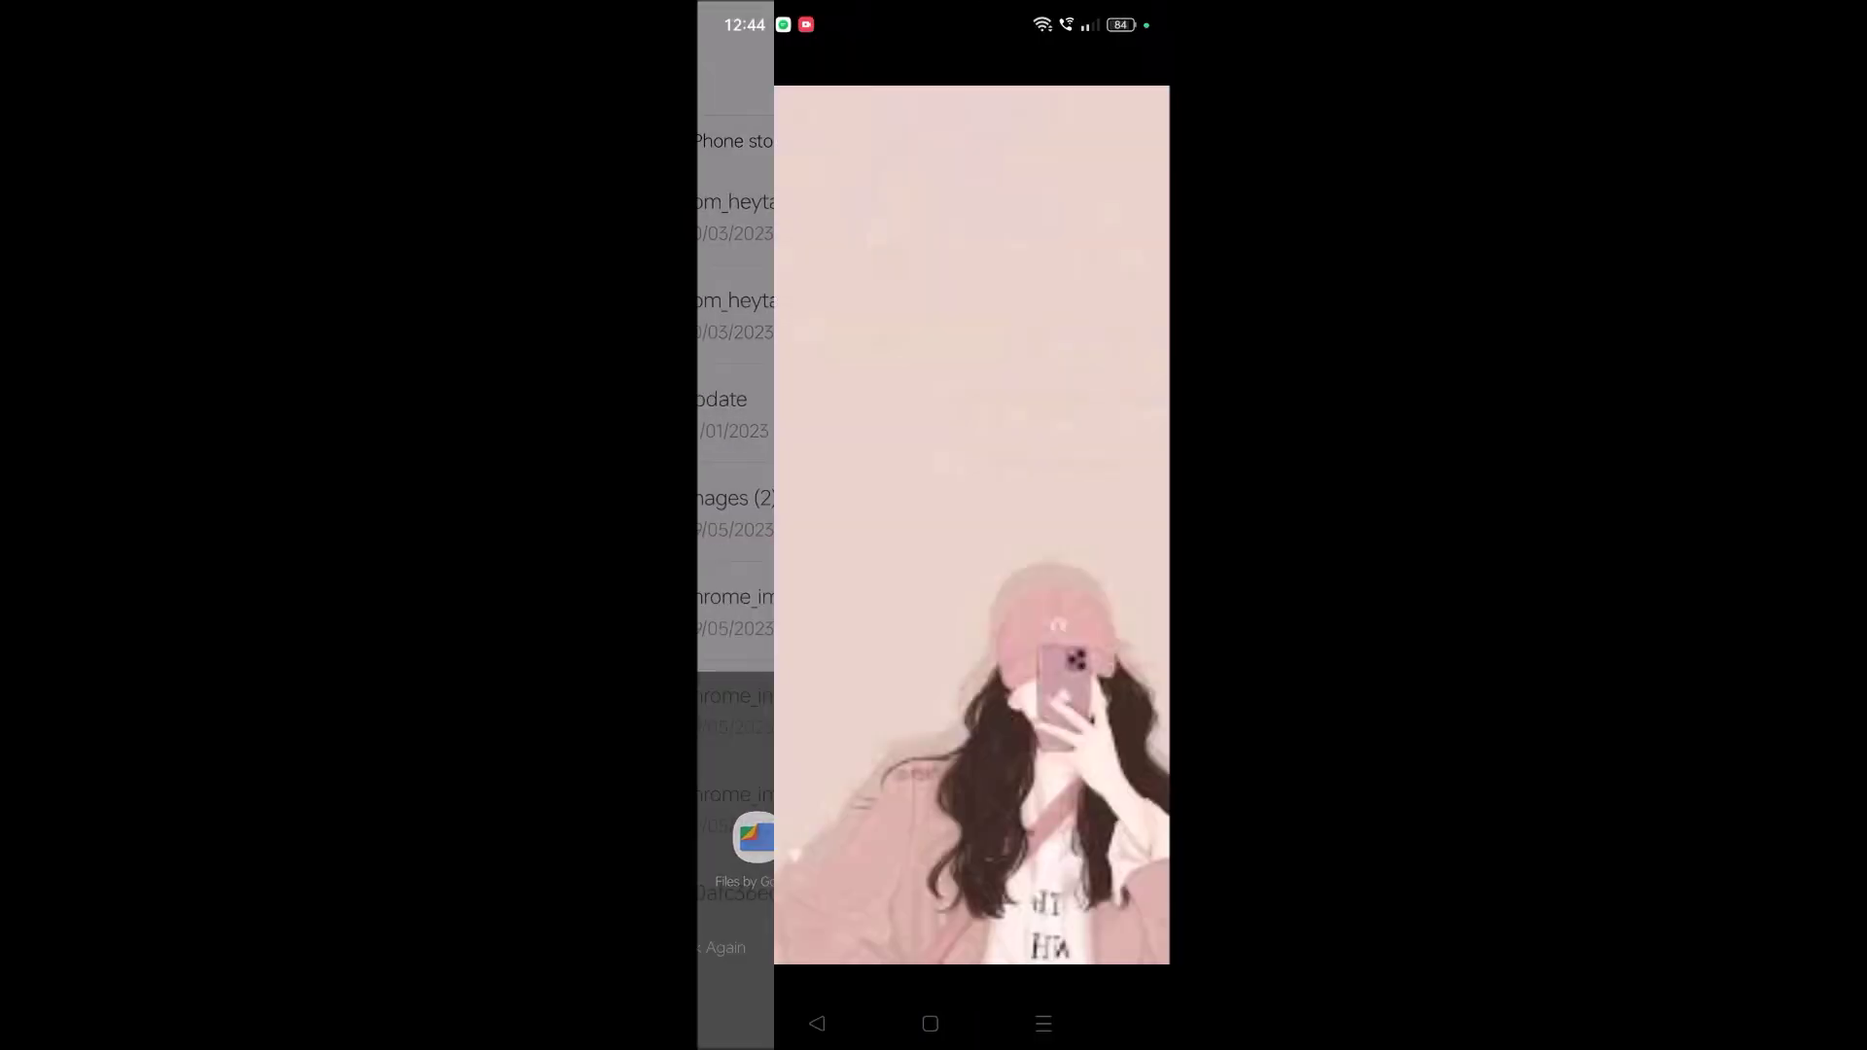
click(930, 1022)
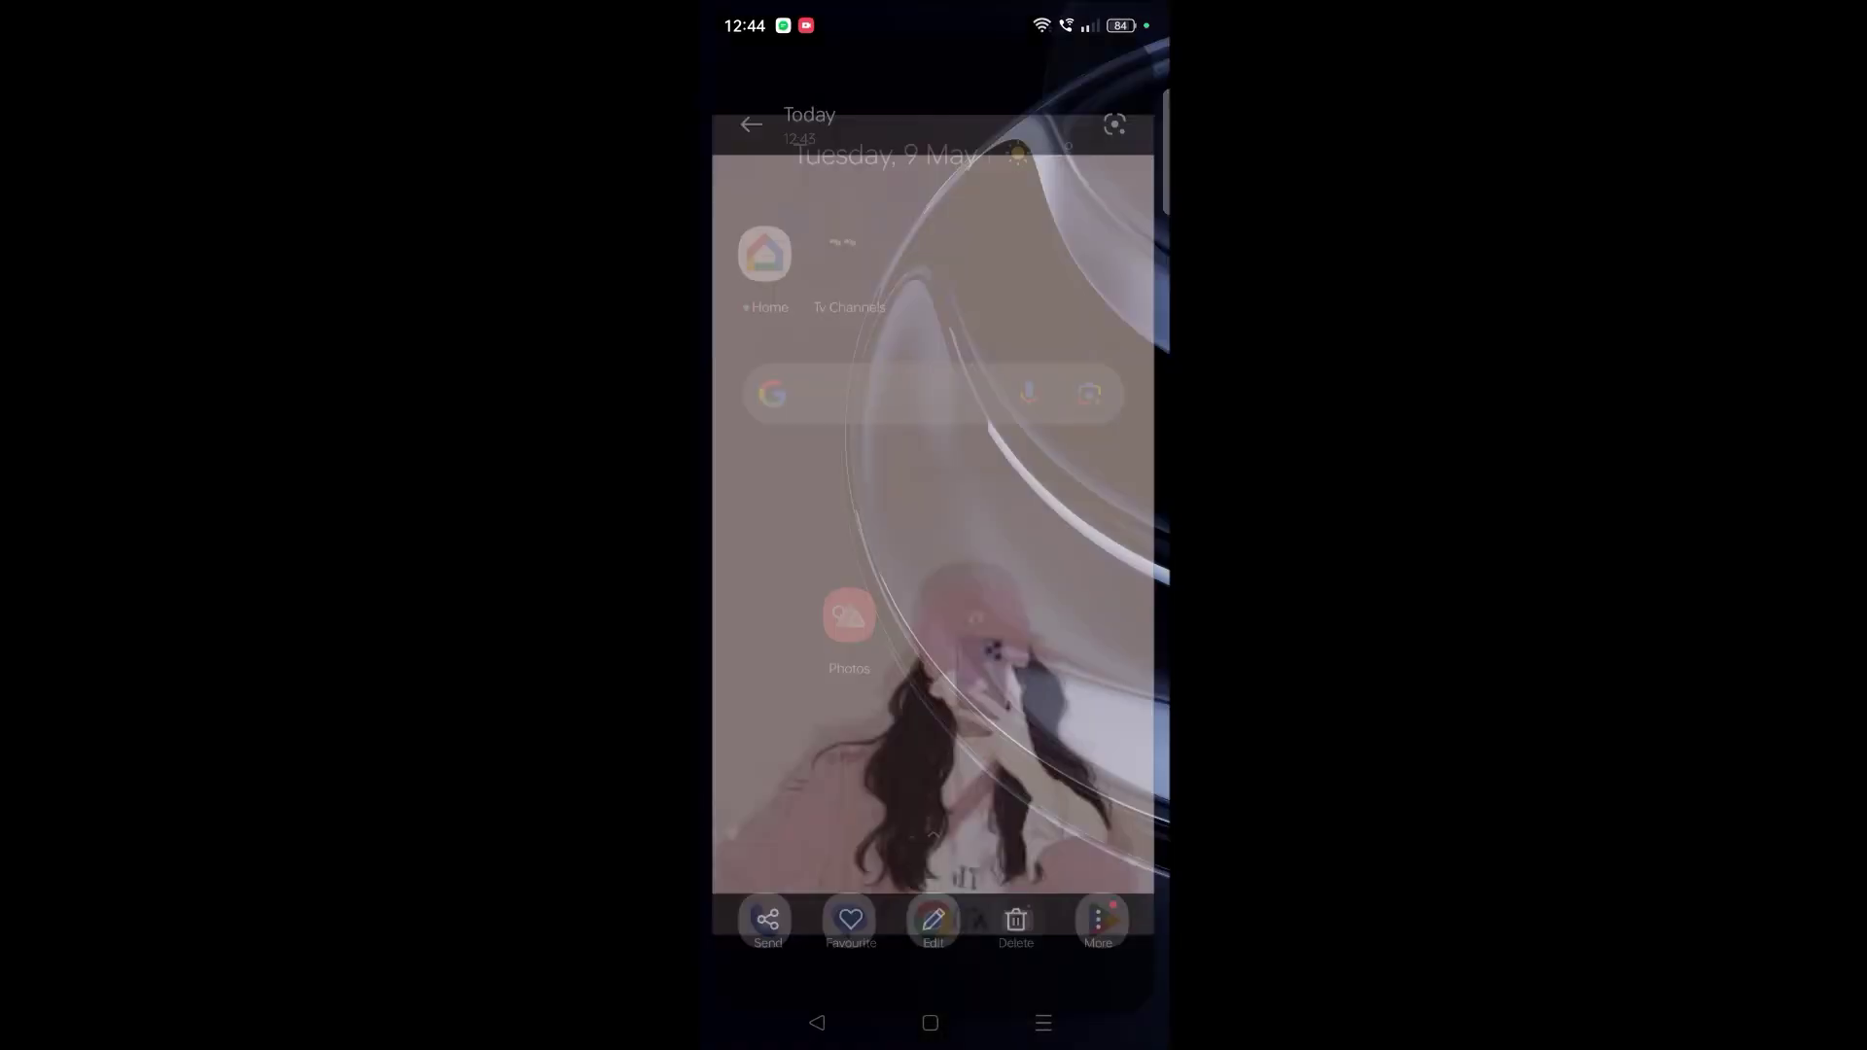
drag(933, 817, 934, 366)
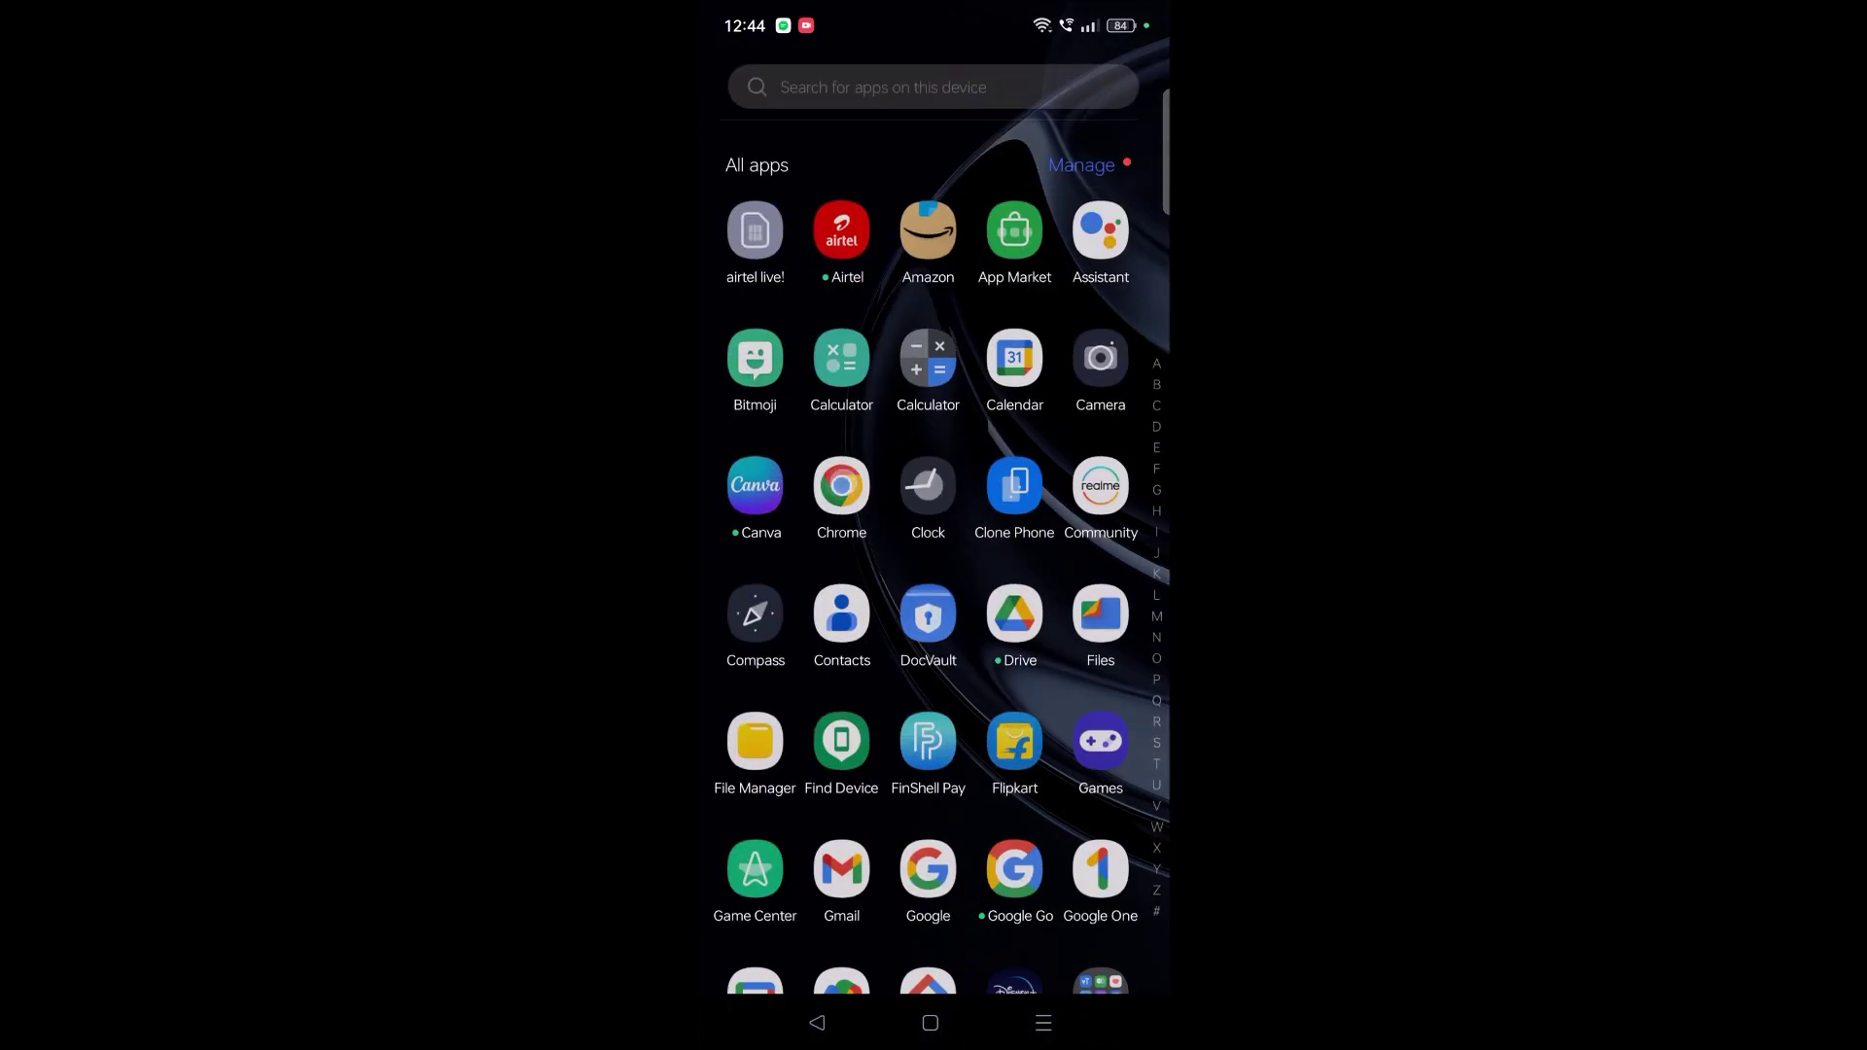
Re-download the beach sunset image from Chrome's results and dismiss the download notice.
click(842, 486)
scroll(934, 584, down, 5)
scroll(1078, 539, down, 5)
scroll(1078, 538, down, 5)
scroll(1074, 761, down, 2)
right_click(1065, 679)
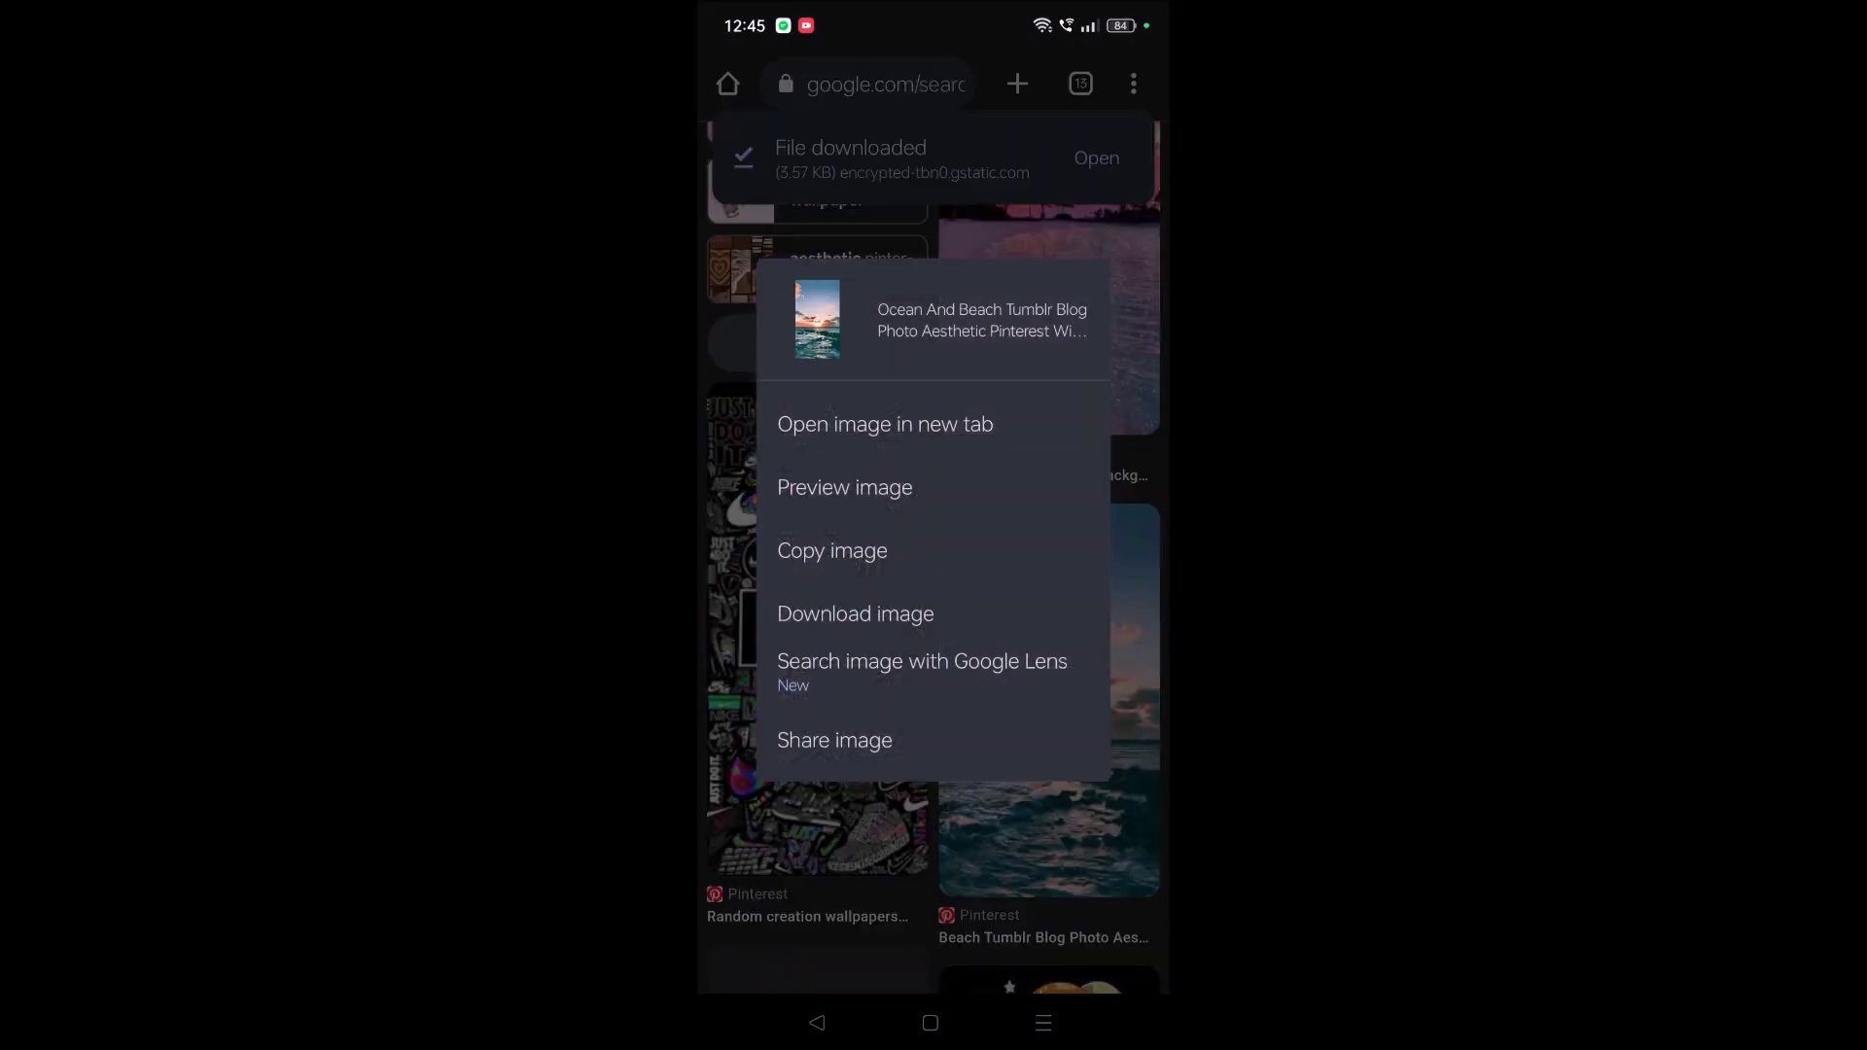
click(954, 613)
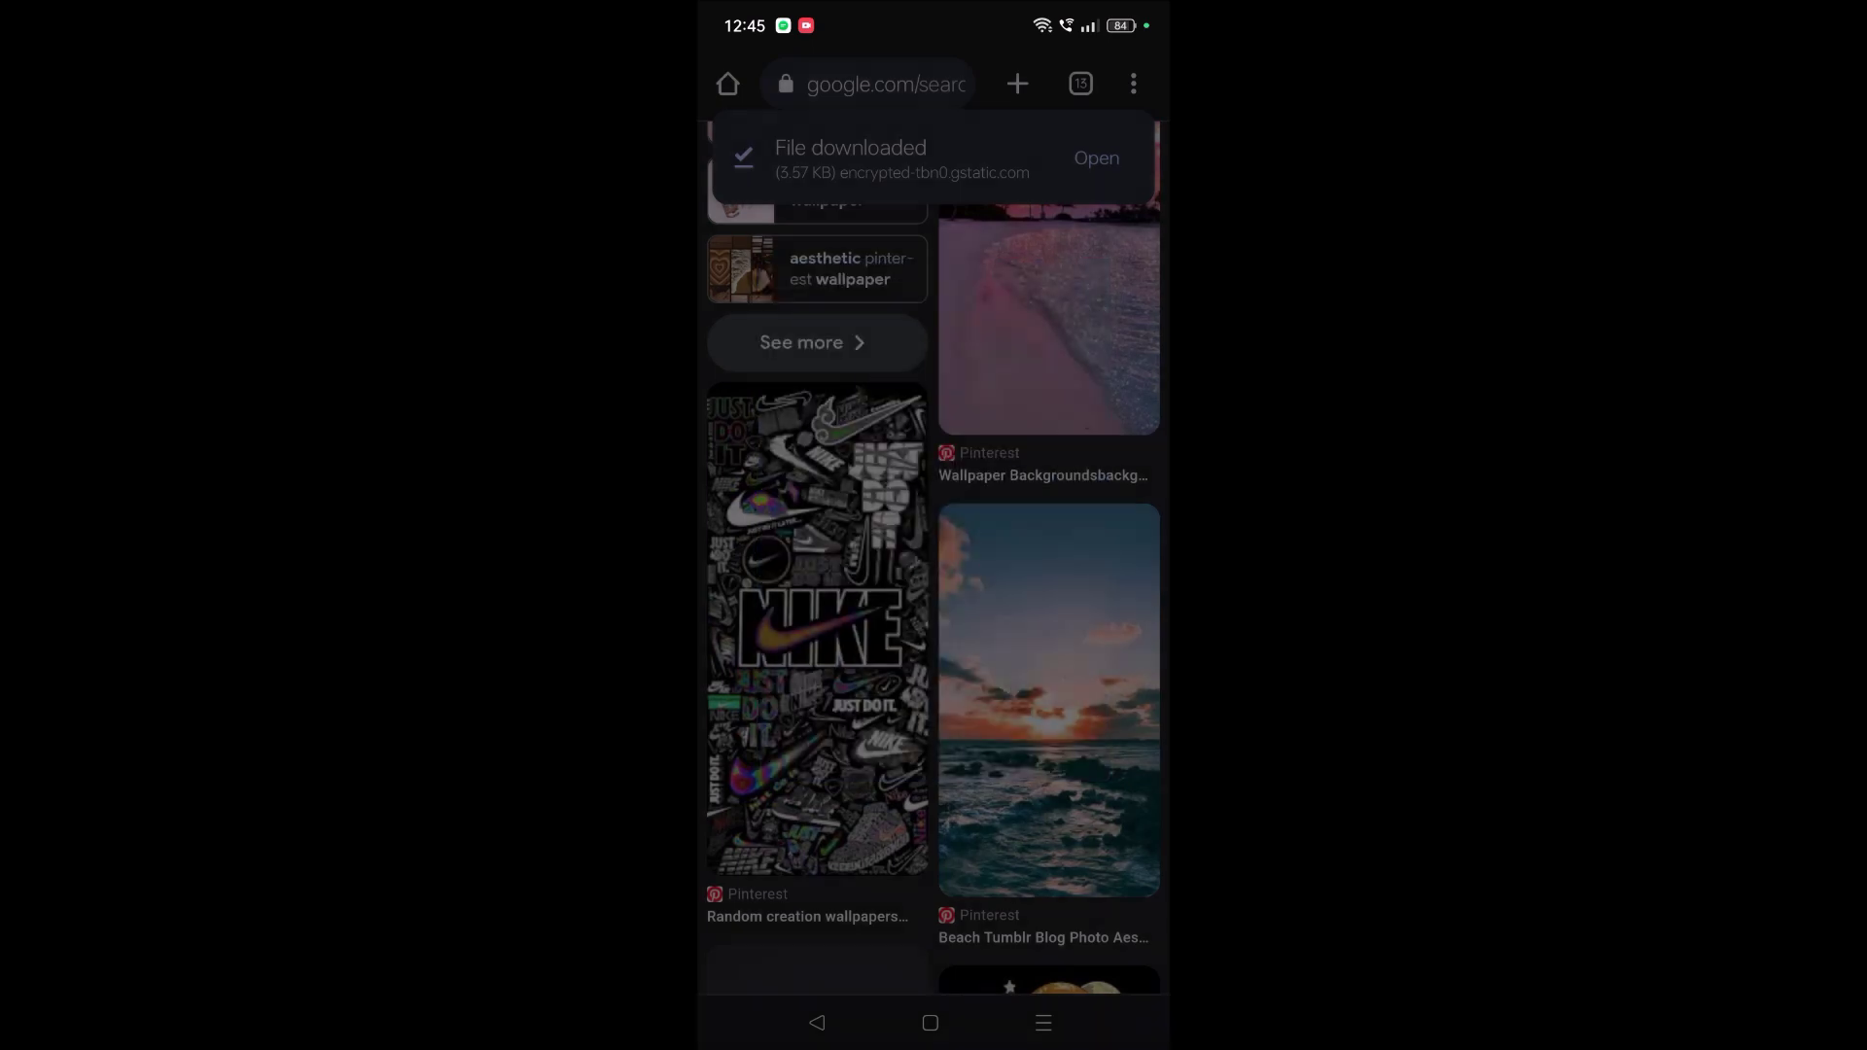
click(1084, 614)
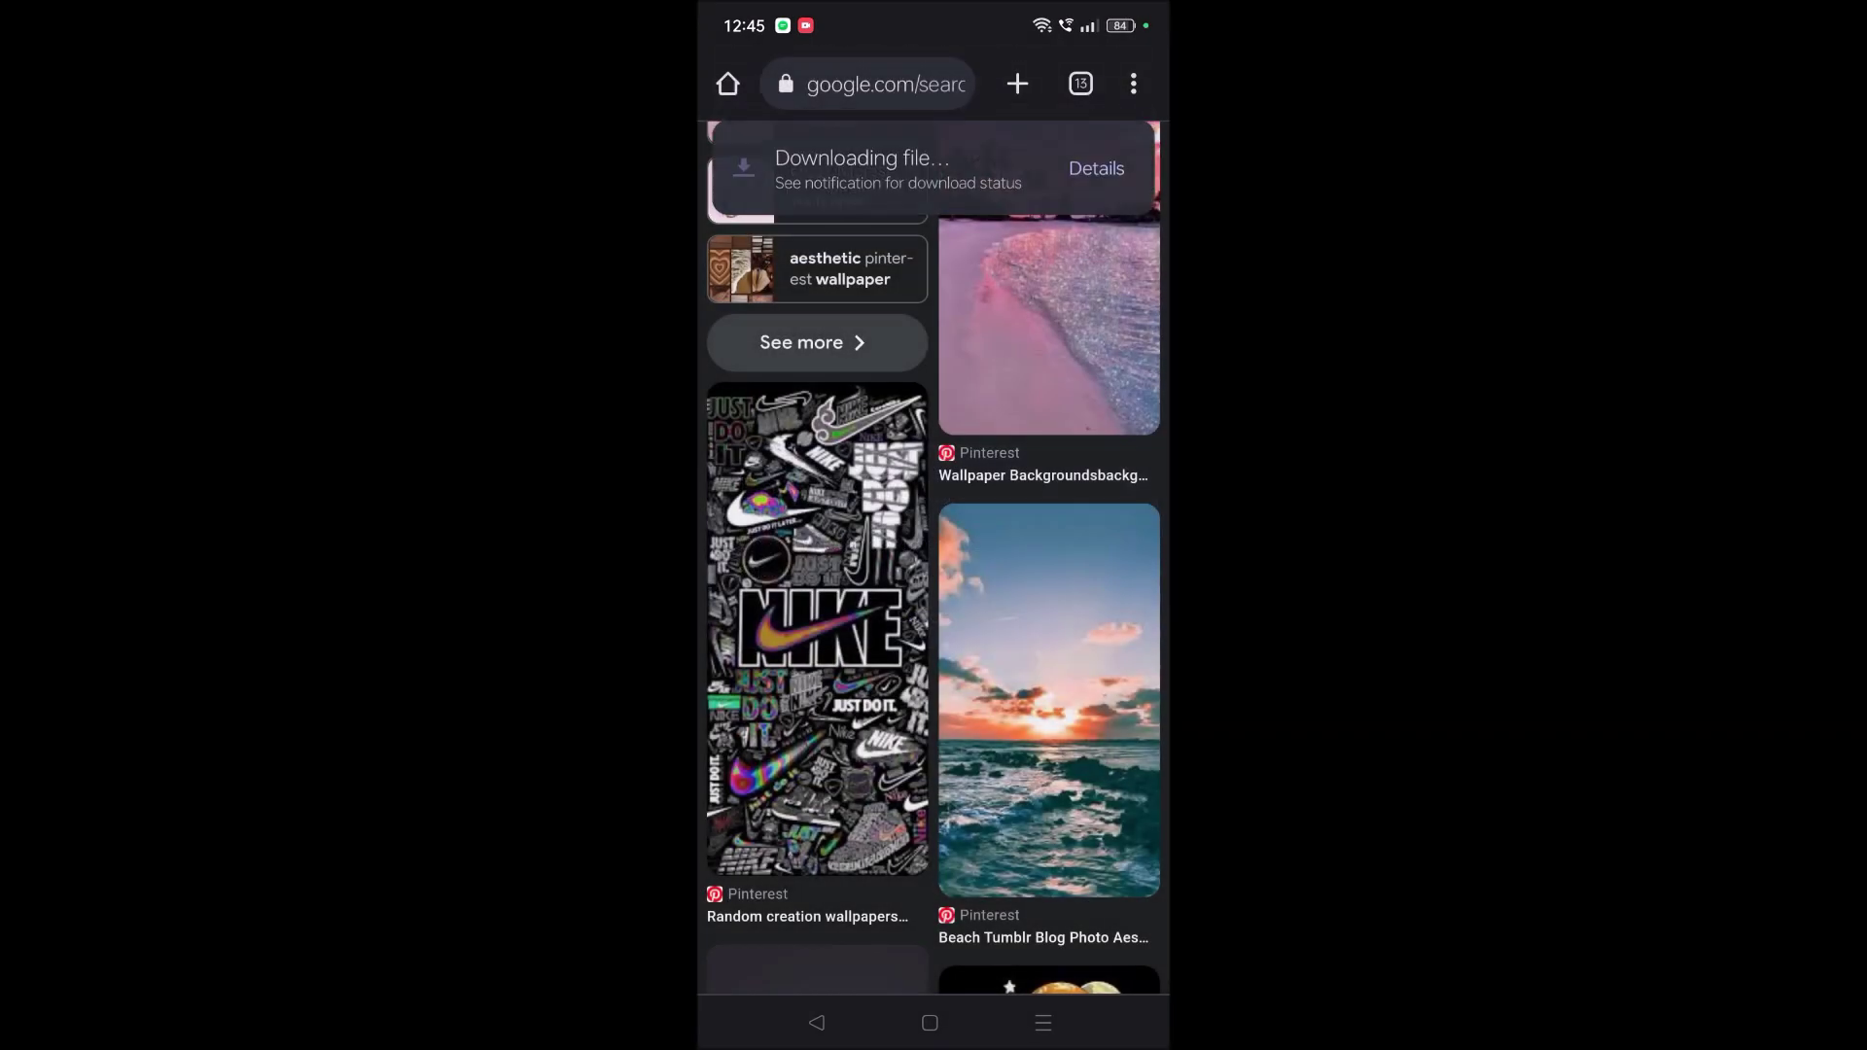
drag(833, 155, 832, 103)
scroll(933, 555, up, 2)
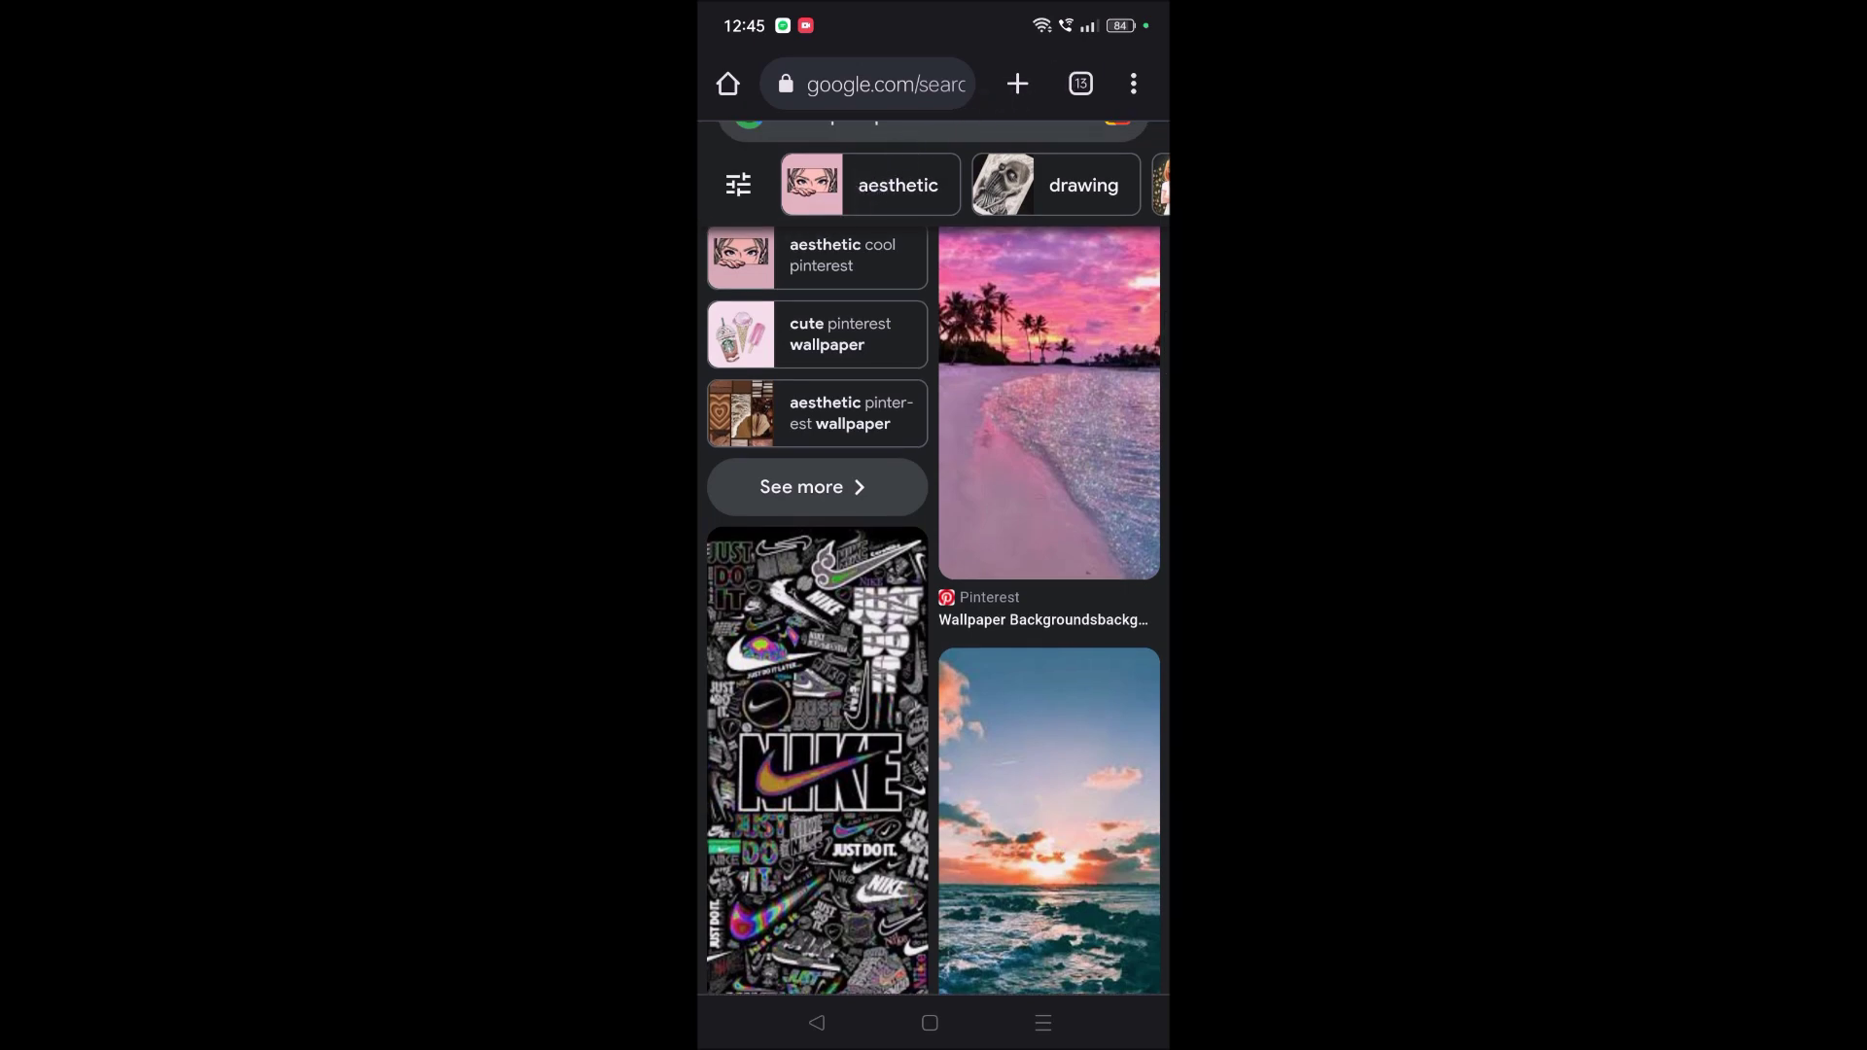
click(1133, 84)
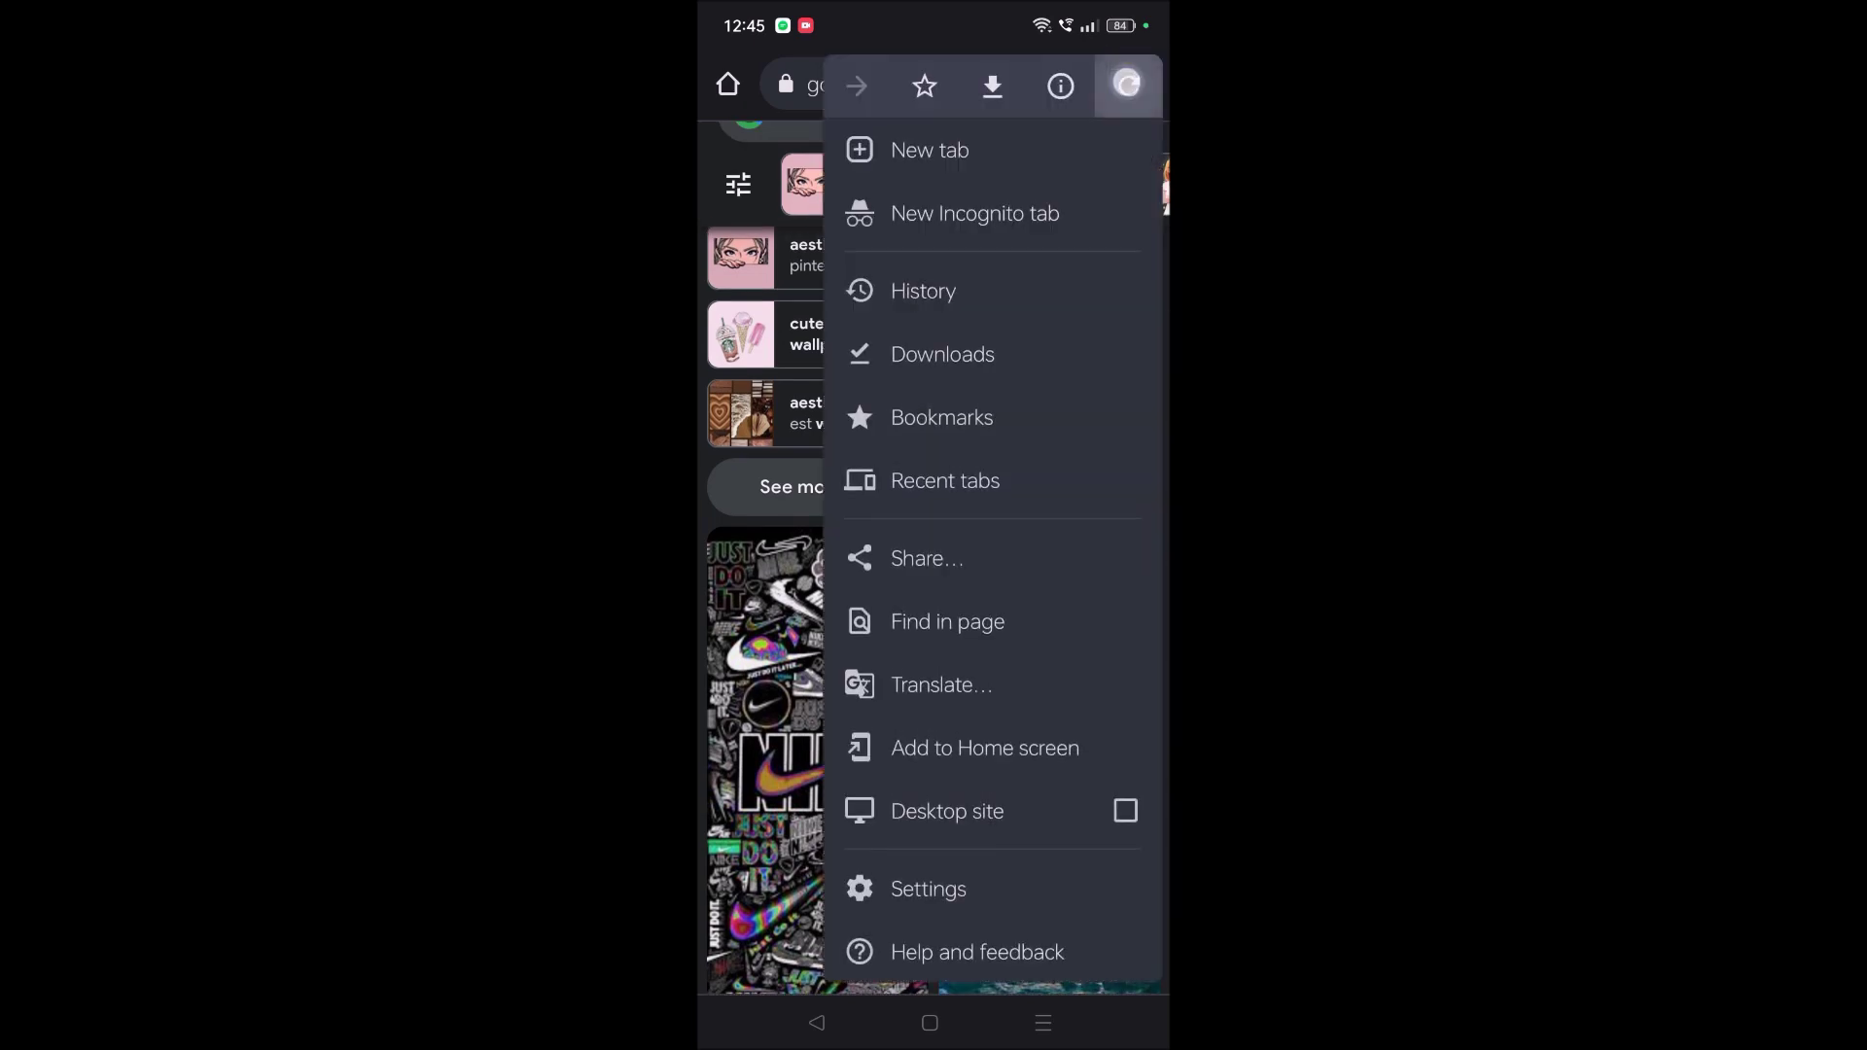
Open Chrome's Downloads page from the browser menu and apply the Images filter.
click(1129, 86)
click(1130, 83)
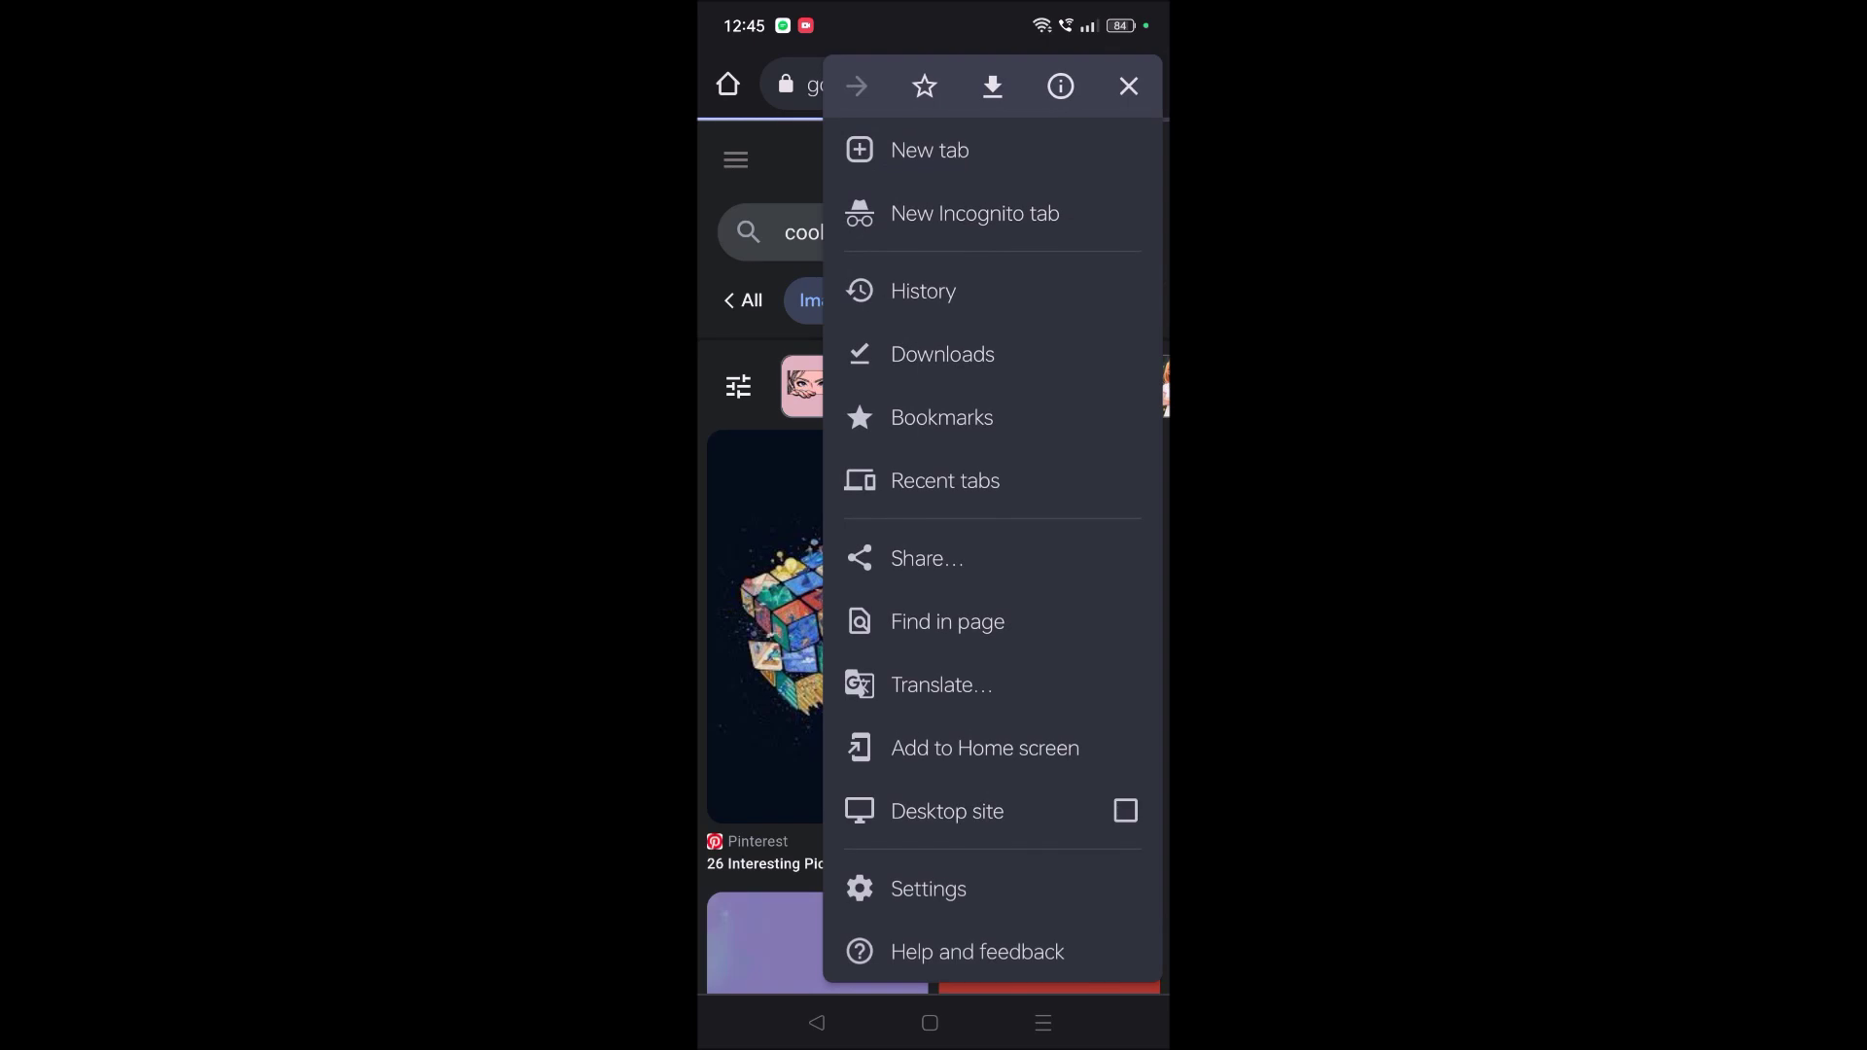
drag(954, 351, 1067, 341)
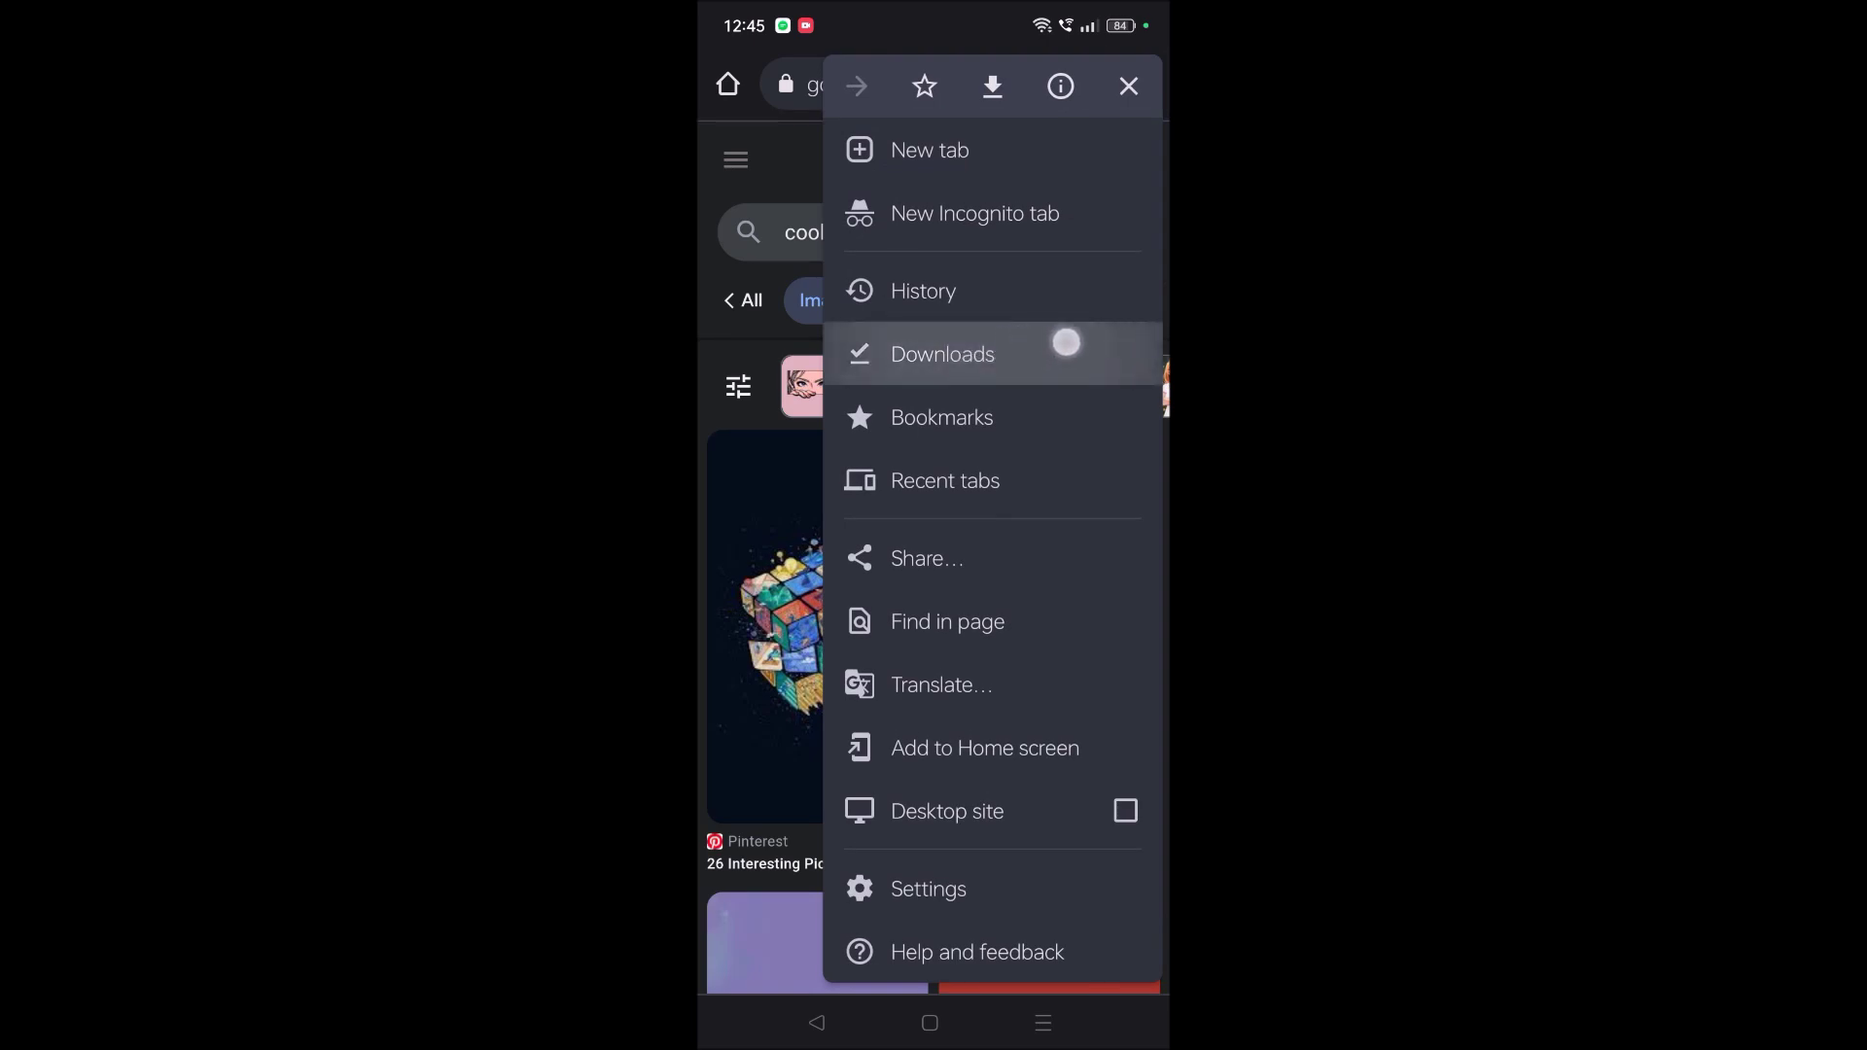
drag(1066, 342, 1066, 346)
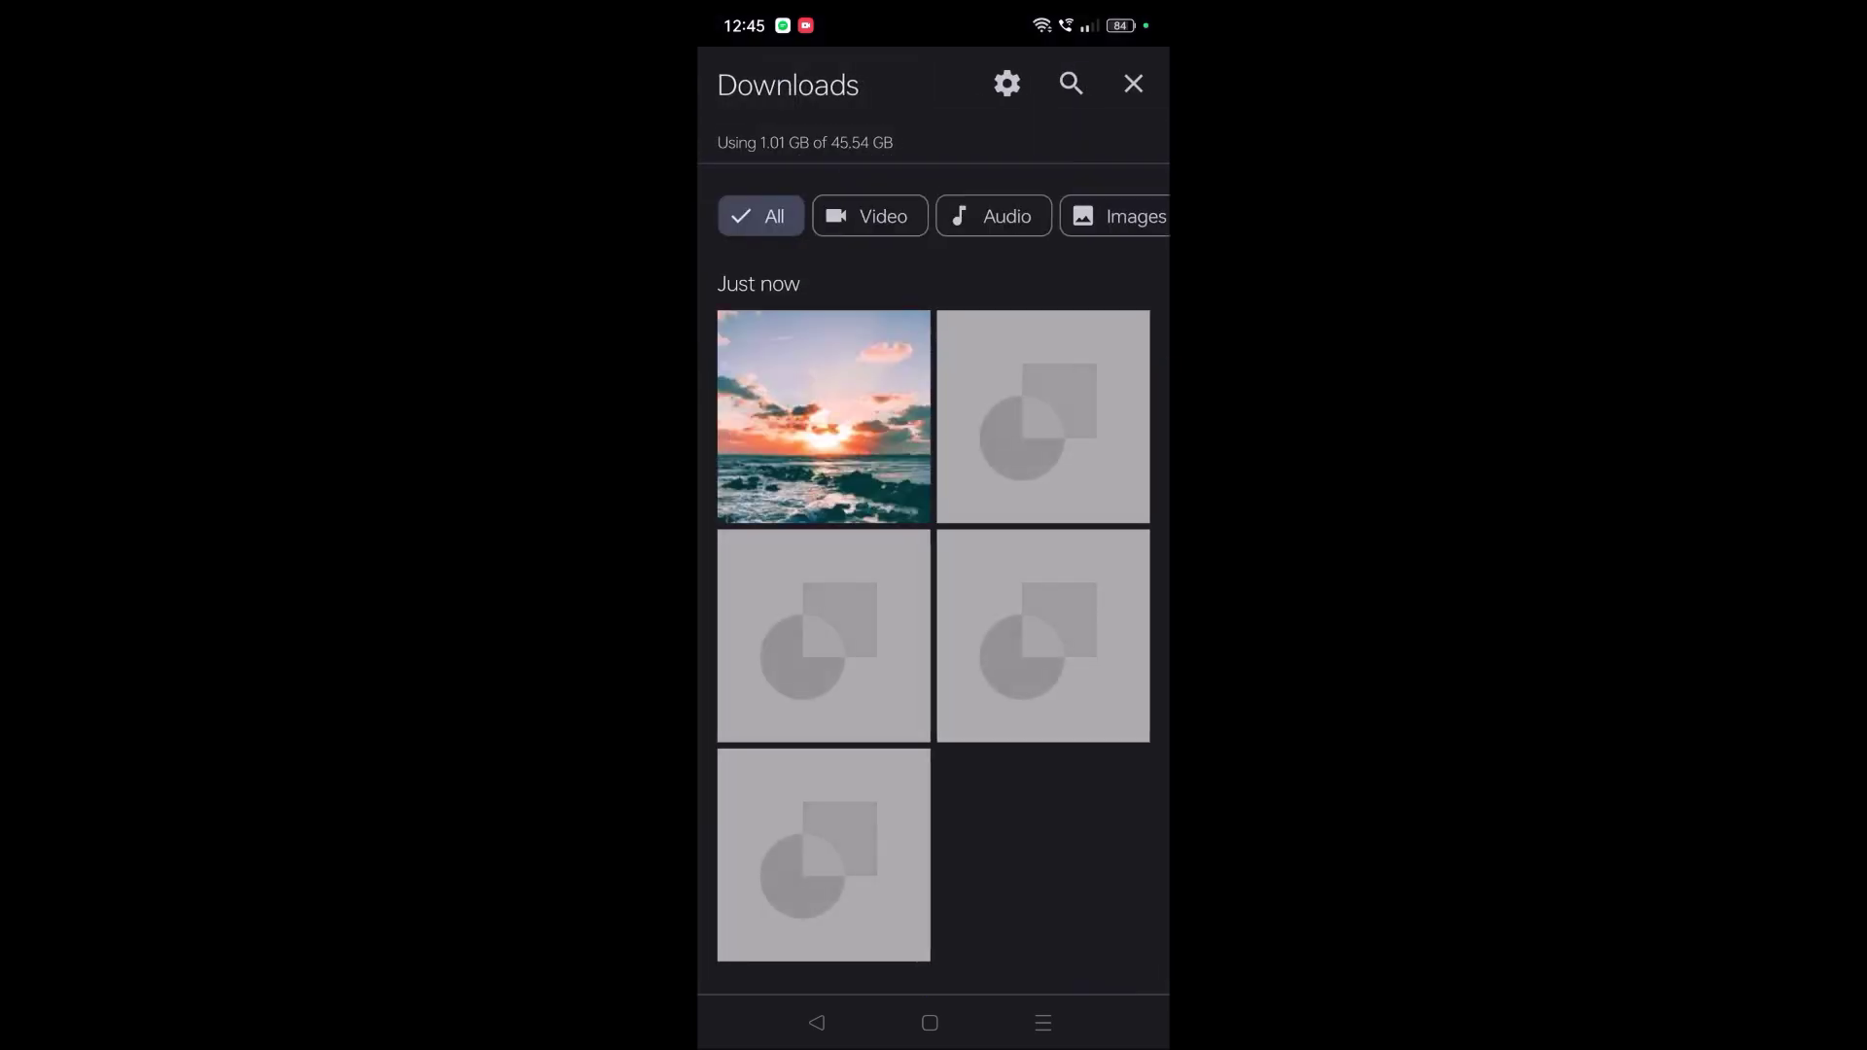
mouse_move(1091, 686)
mouse_down()
mouse_move(1089, 394)
mouse_move(1145, 238)
mouse_up()
drag(997, 876, 997, 604)
drag(997, 437, 996, 876)
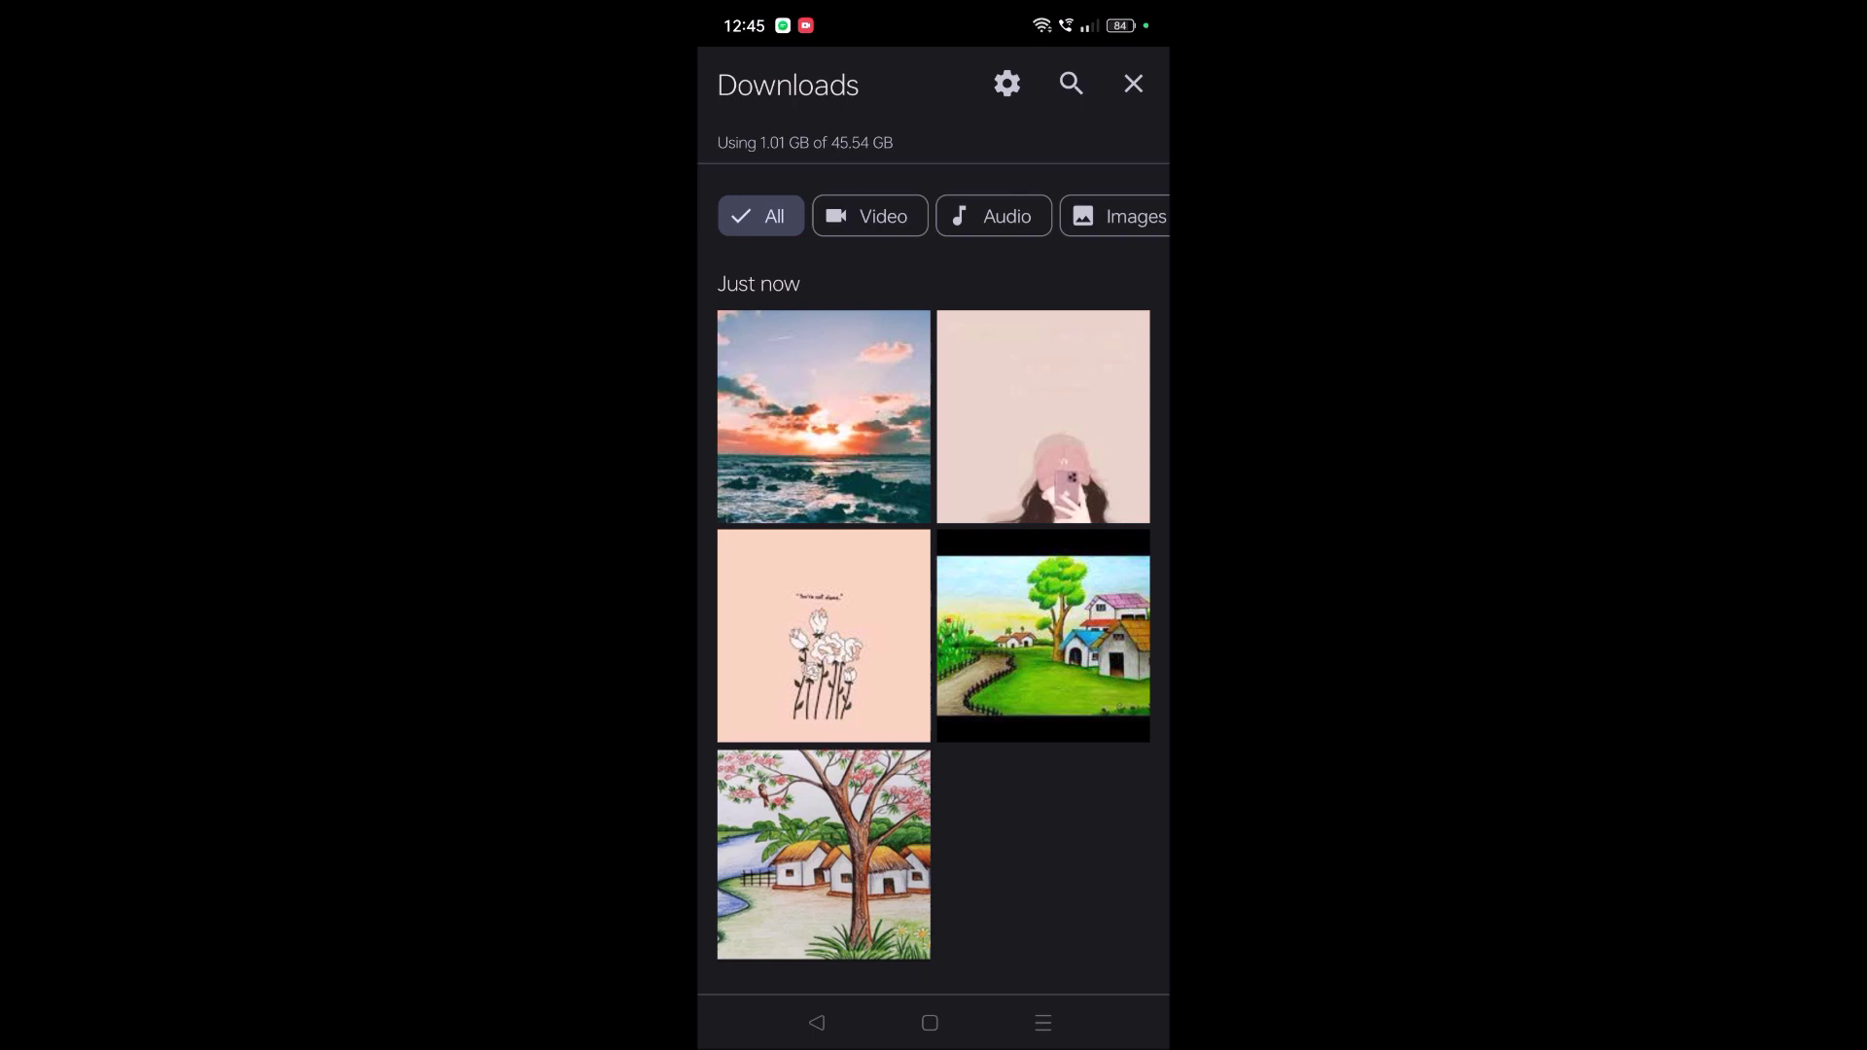
drag(1058, 226, 942, 234)
click(963, 217)
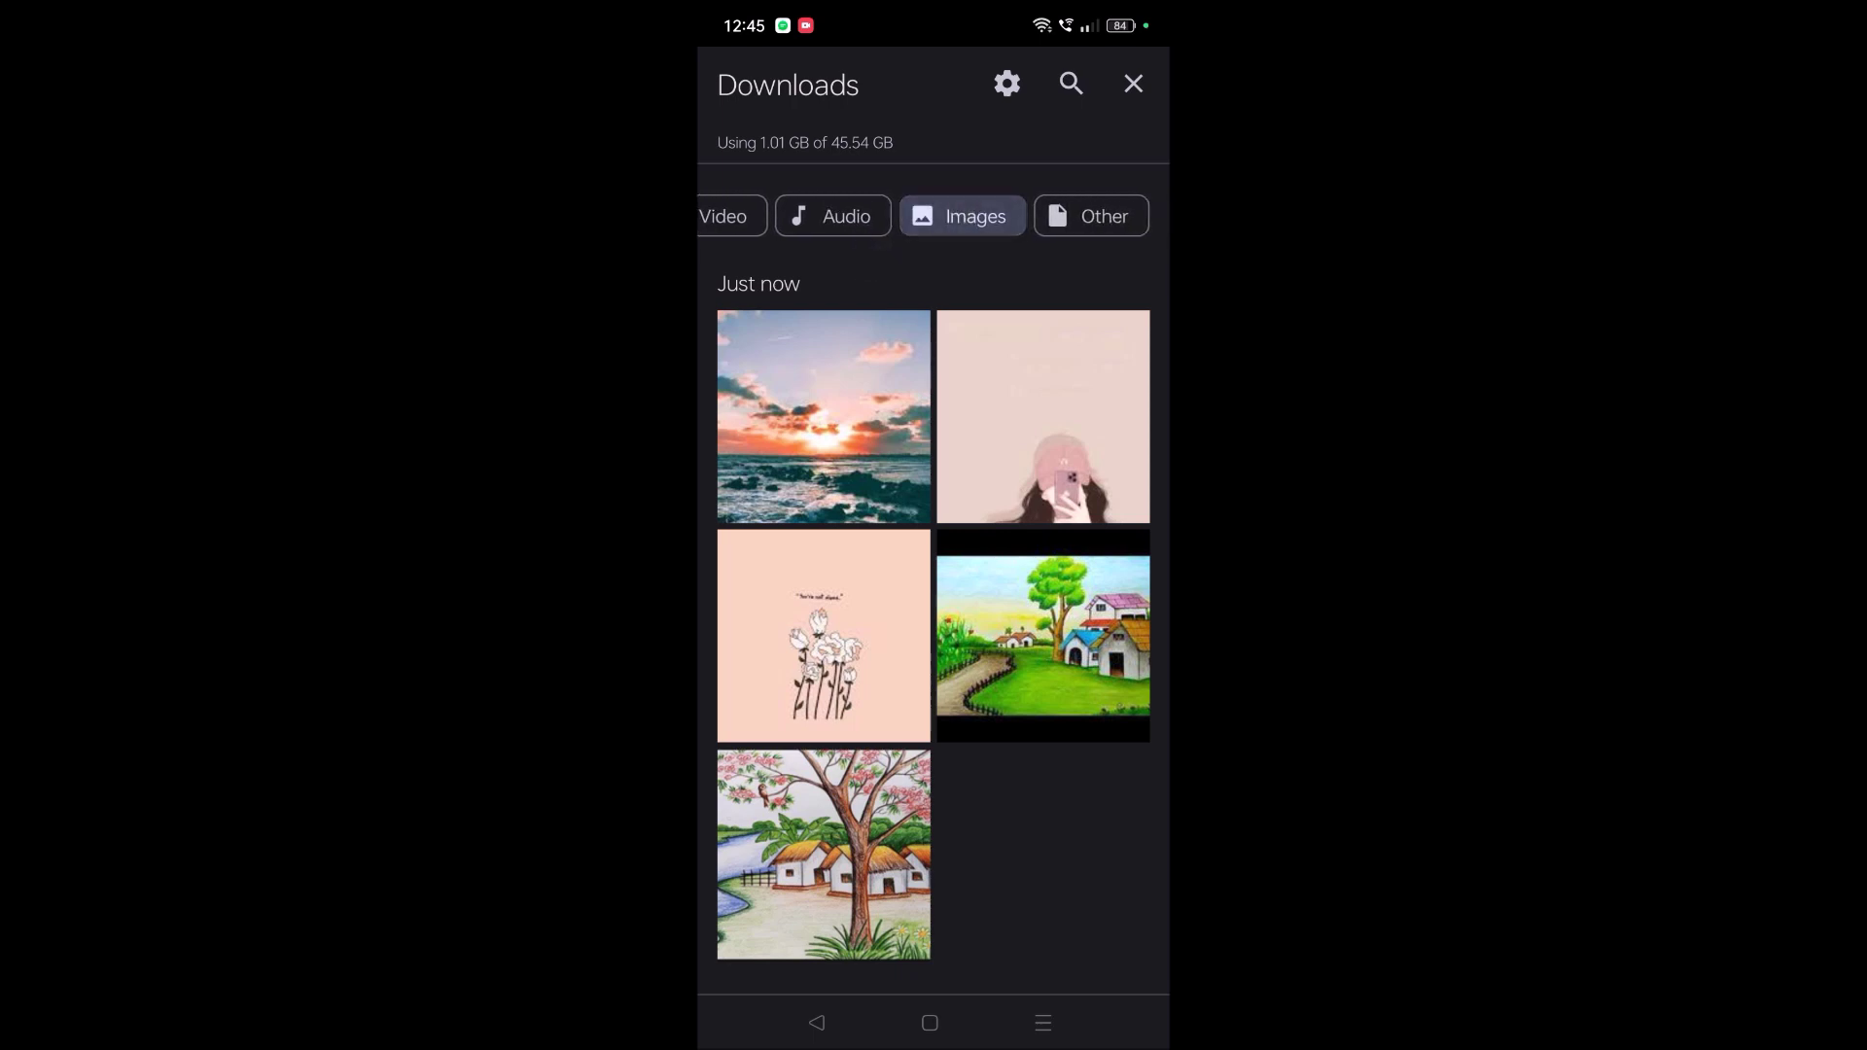
drag(1088, 748, 1087, 293)
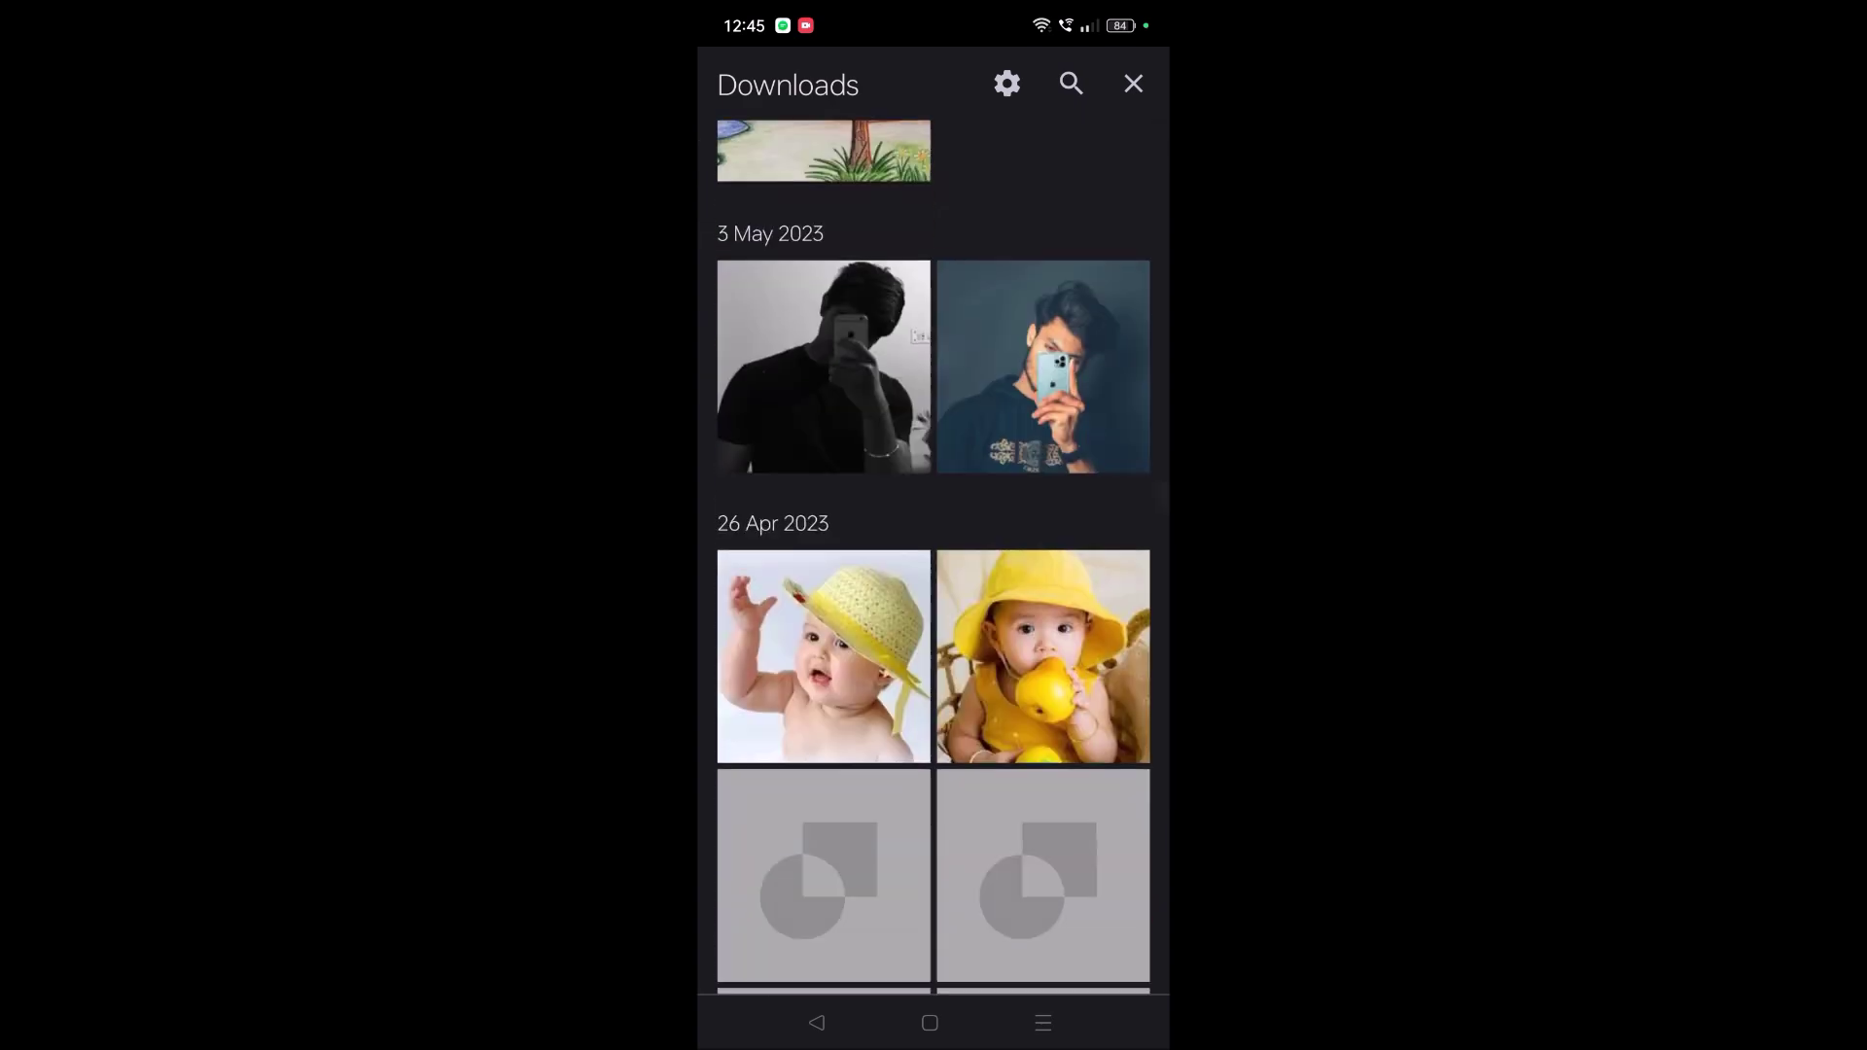
drag(1125, 388, 1081, 352)
scroll(935, 554, up, 10)
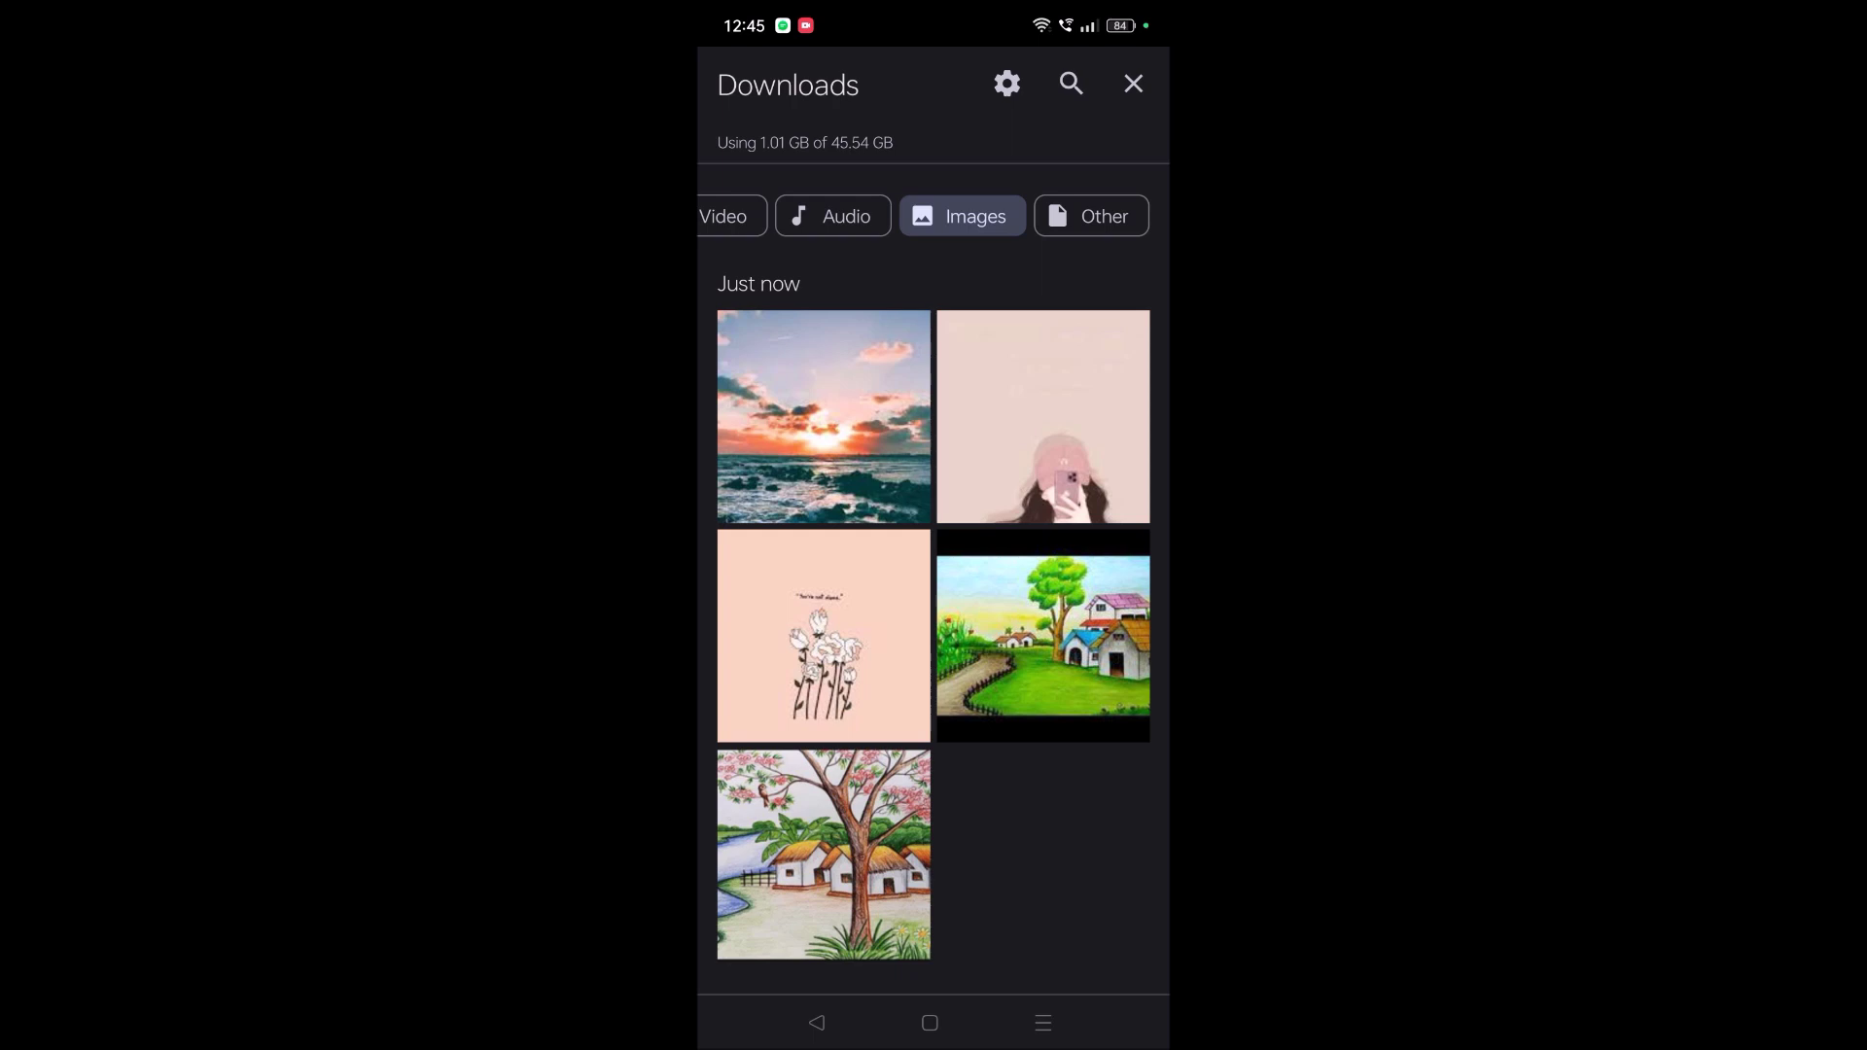
drag(971, 213, 1158, 271)
mouse_move(829, 204)
mouse_down()
mouse_move(741, 202)
mouse_move(992, 216)
mouse_up()
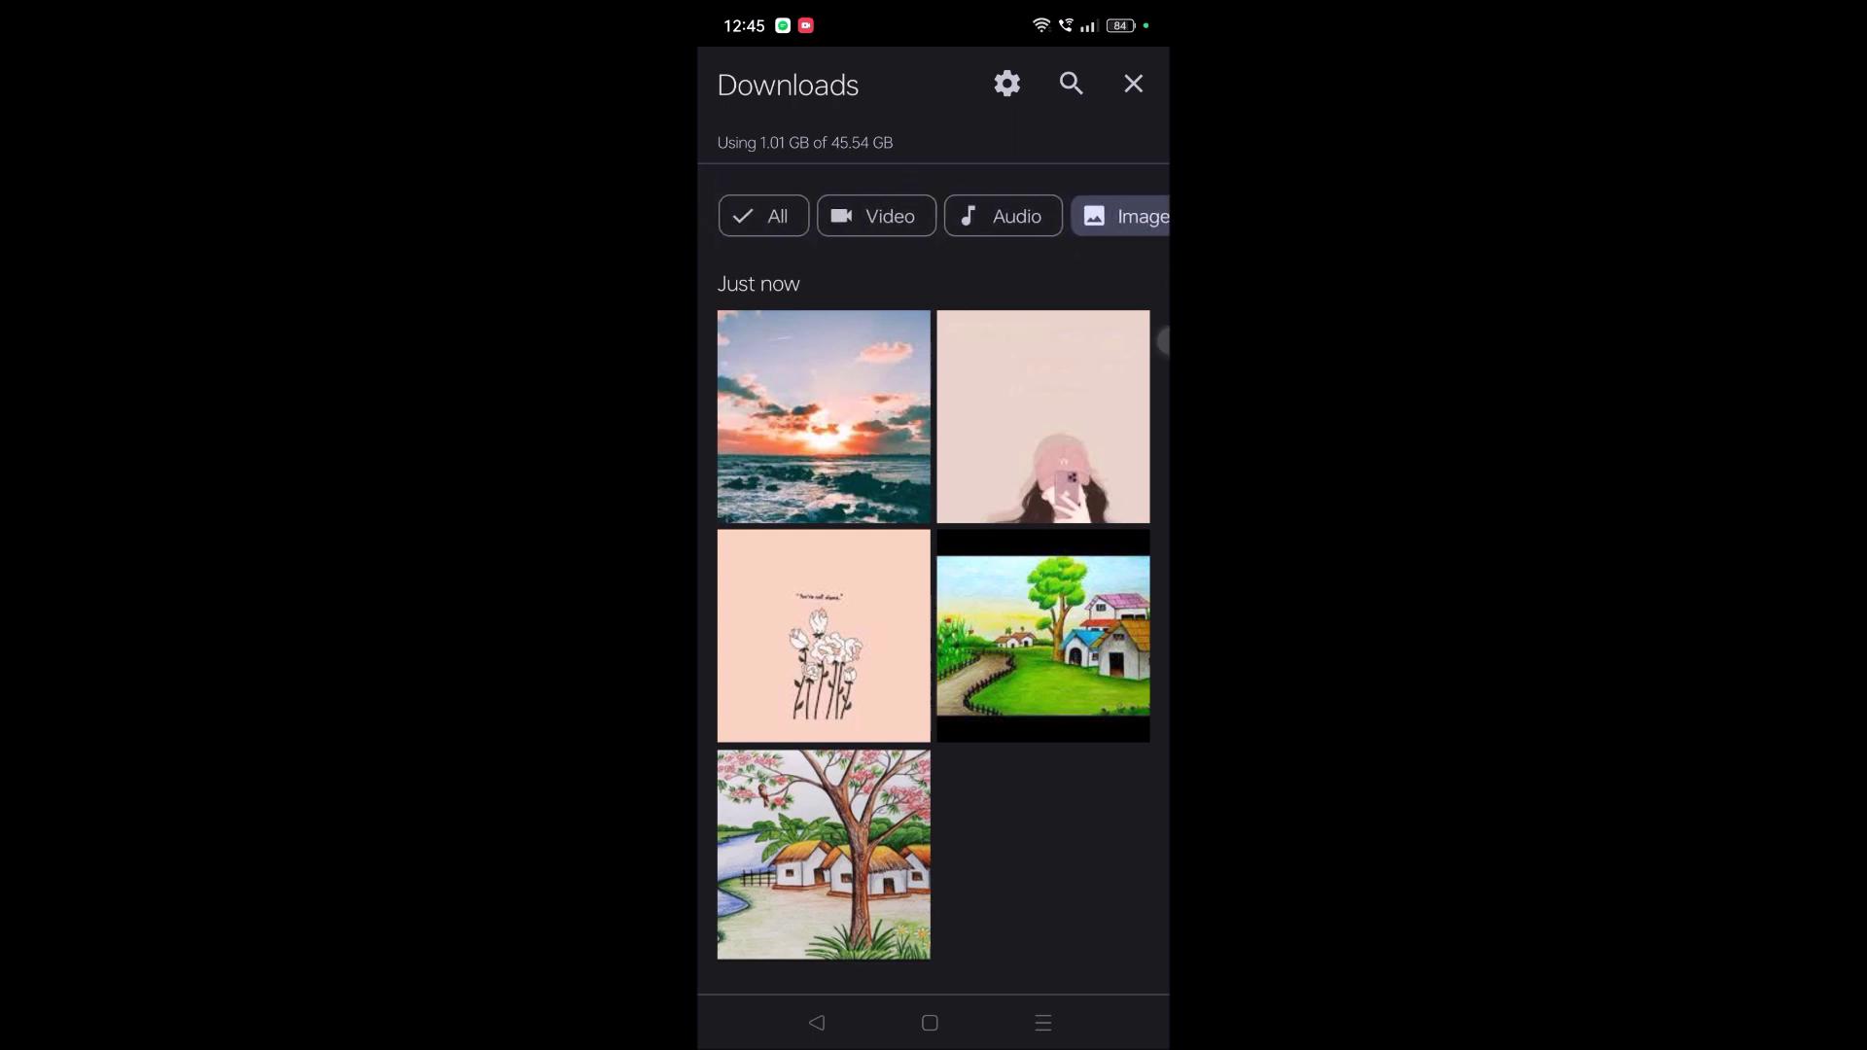
click(993, 216)
click(1118, 216)
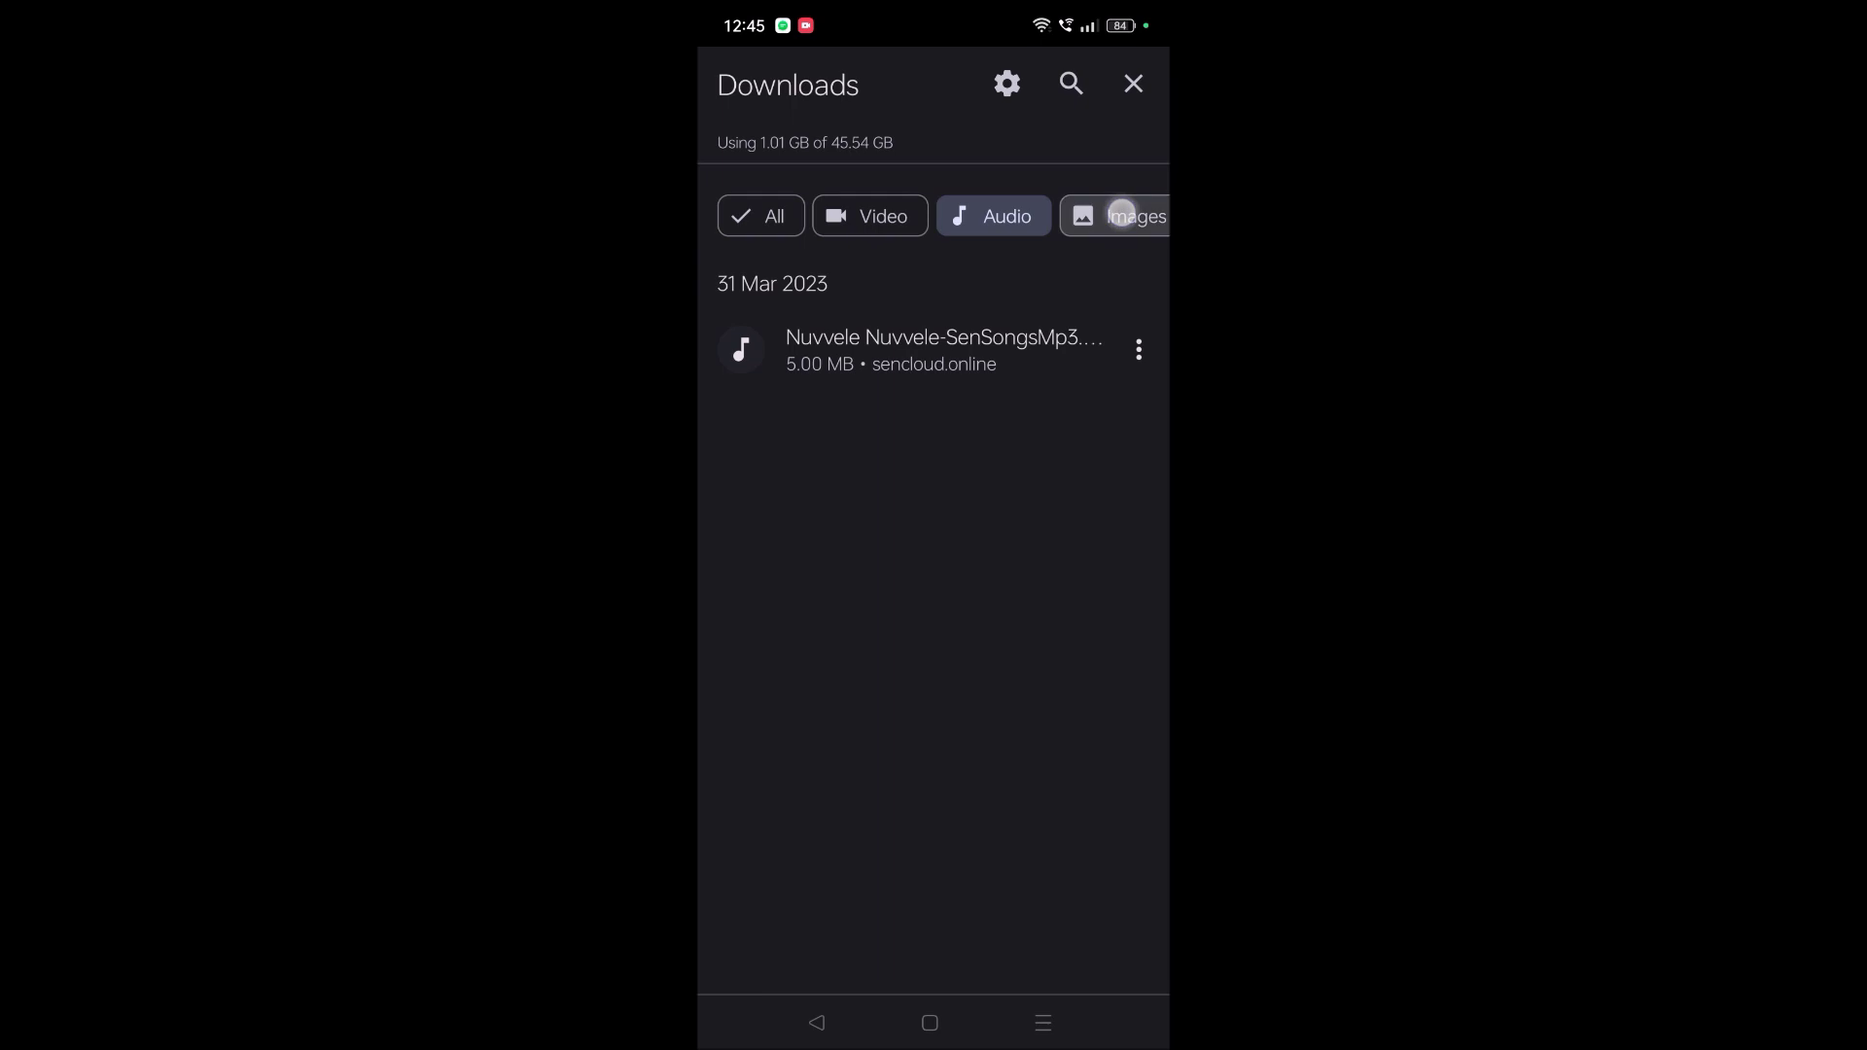
mouse_move(1075, 216)
mouse_down()
mouse_move(911, 233)
mouse_move(1036, 283)
mouse_up()
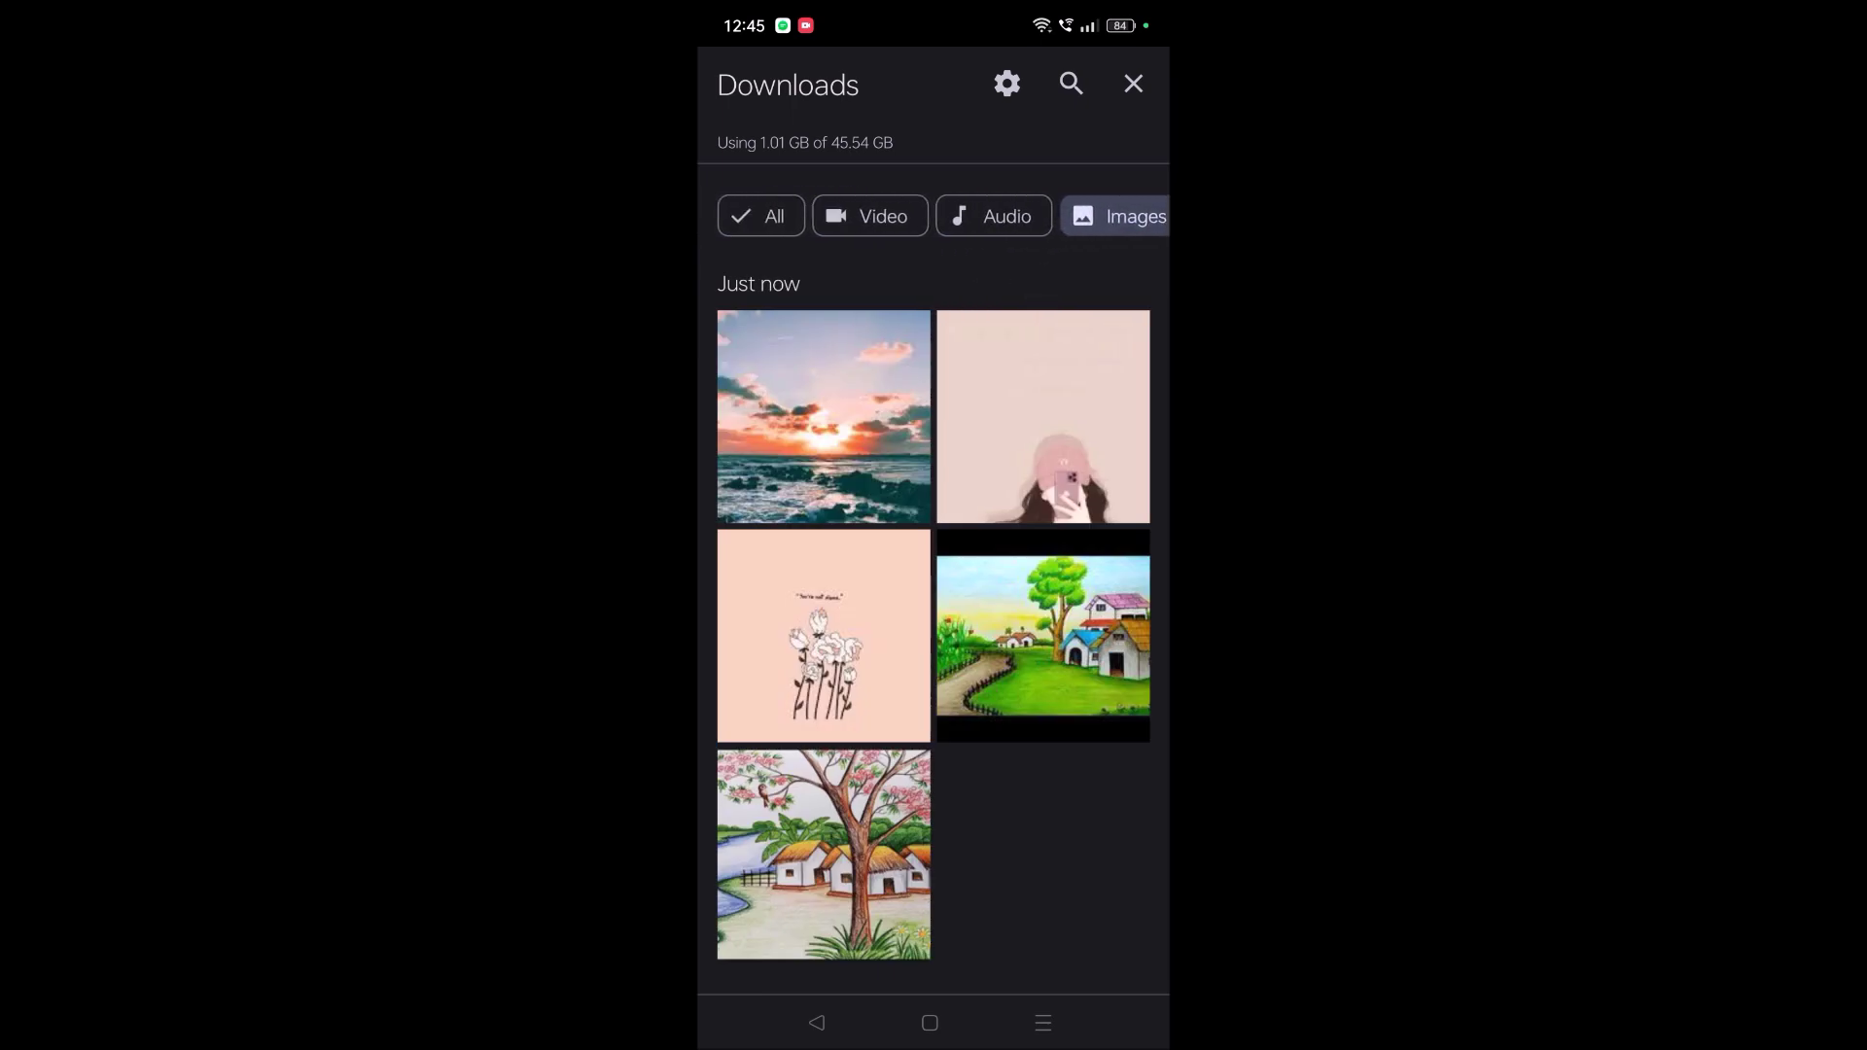
drag(1040, 217, 879, 220)
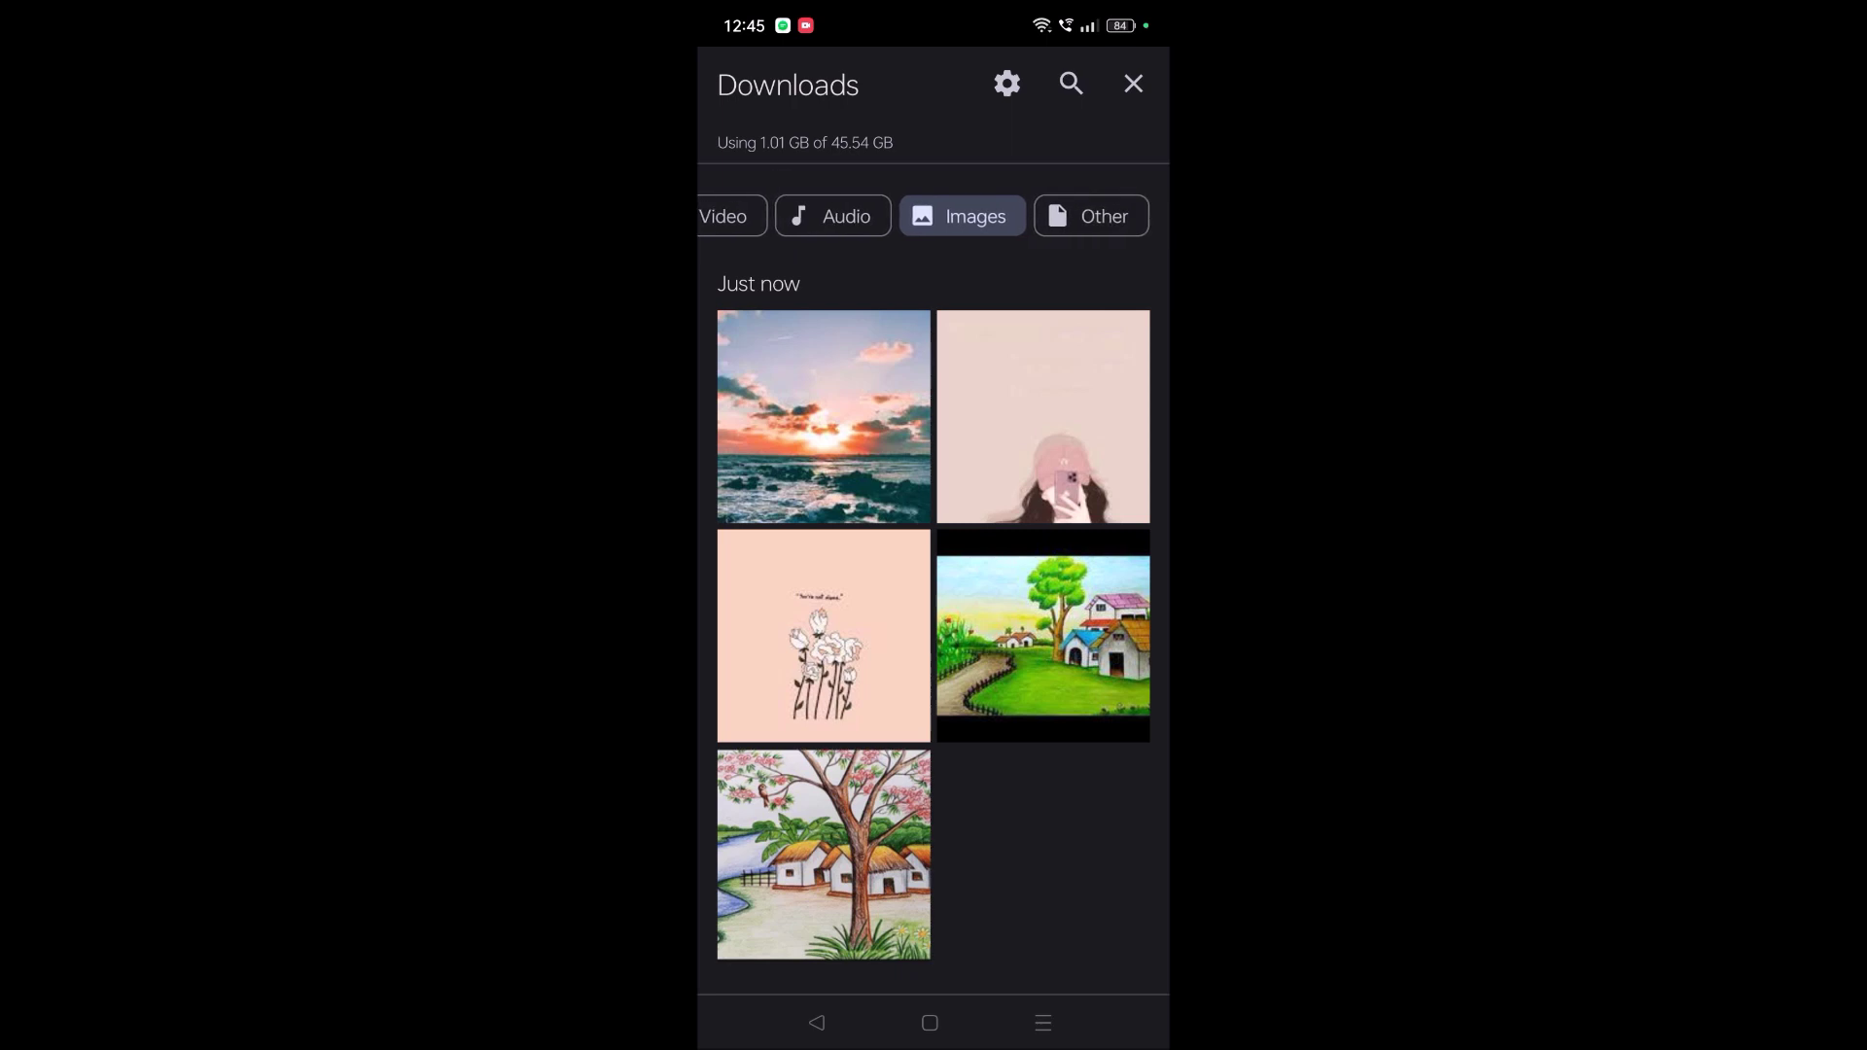